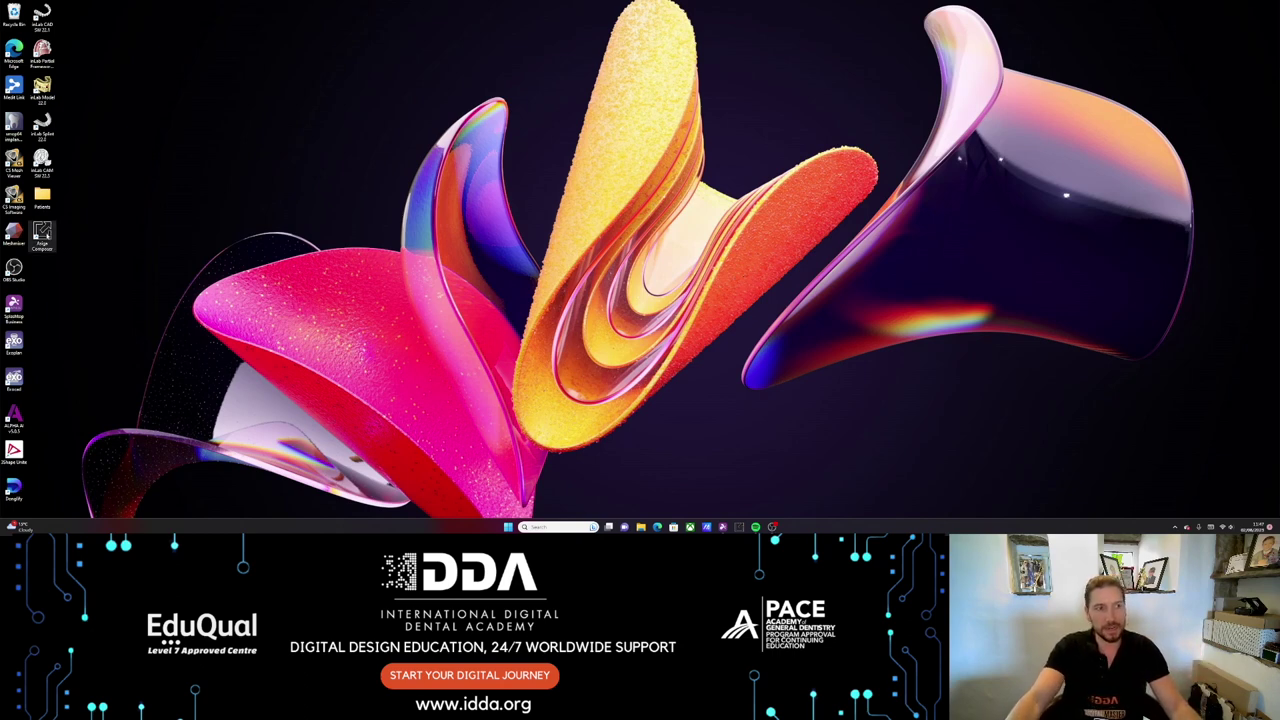
- Launch Asiga Composer from the desktop and start a new build from the launcher
double_click(42, 235)
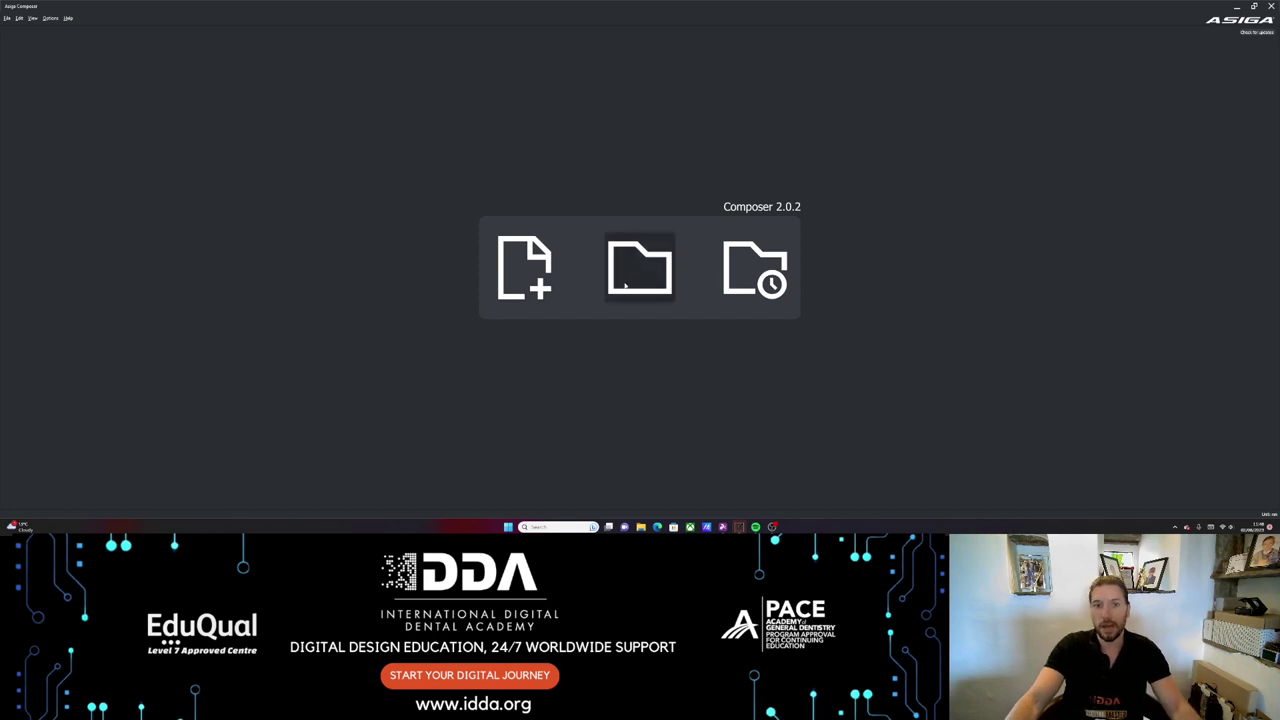
click(525, 268)
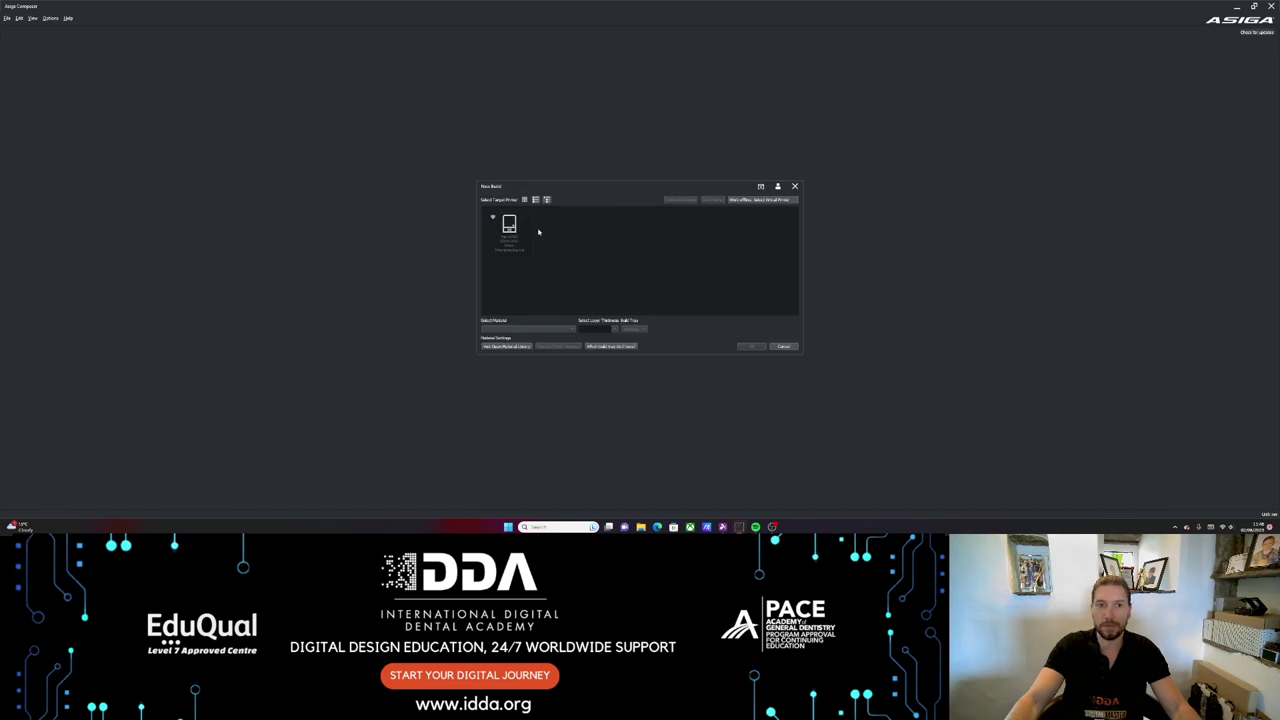
- Pick the listed printer, keep Asiga DentaMODEL as the material, then visit the online material library
click(510, 227)
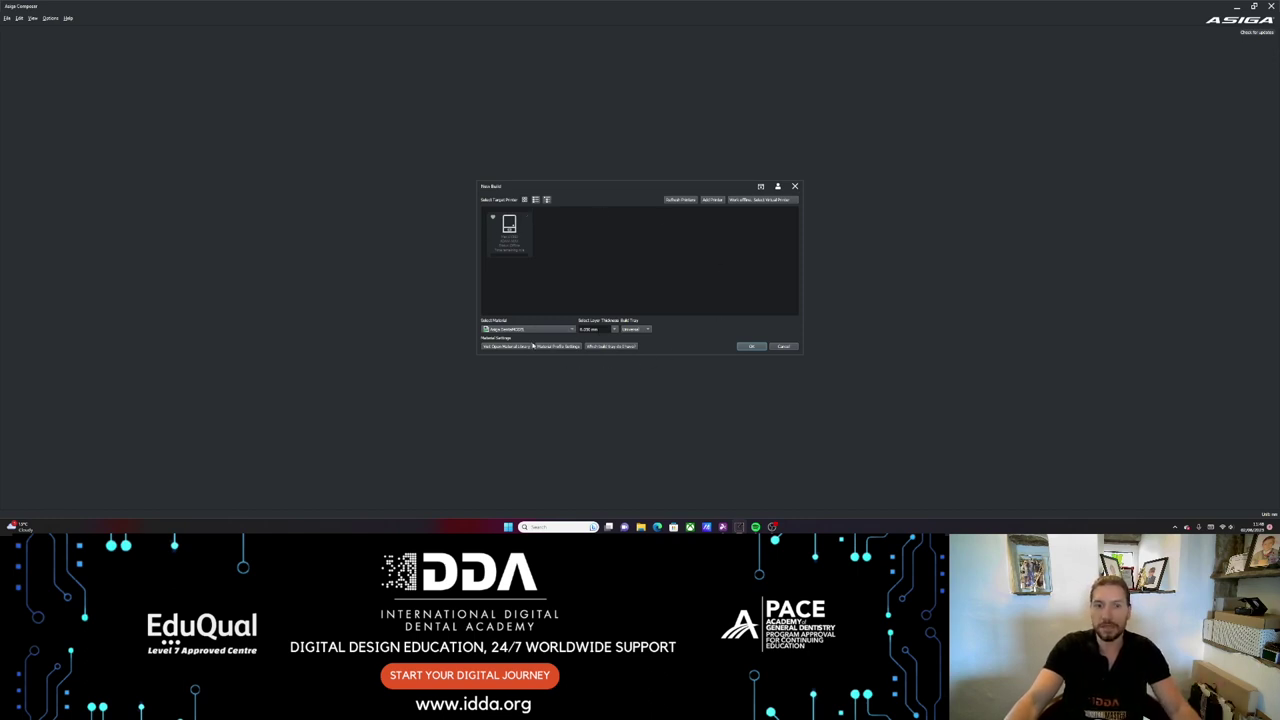
mouse_move(522, 242)
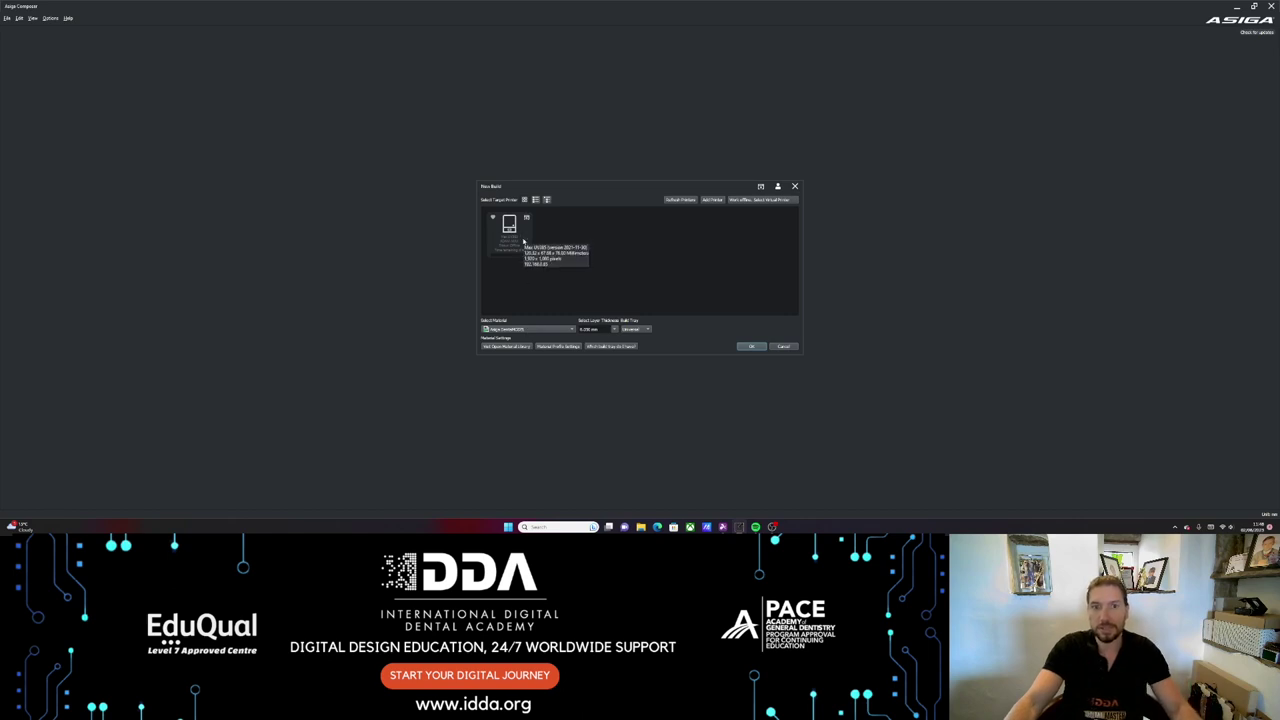
click(572, 330)
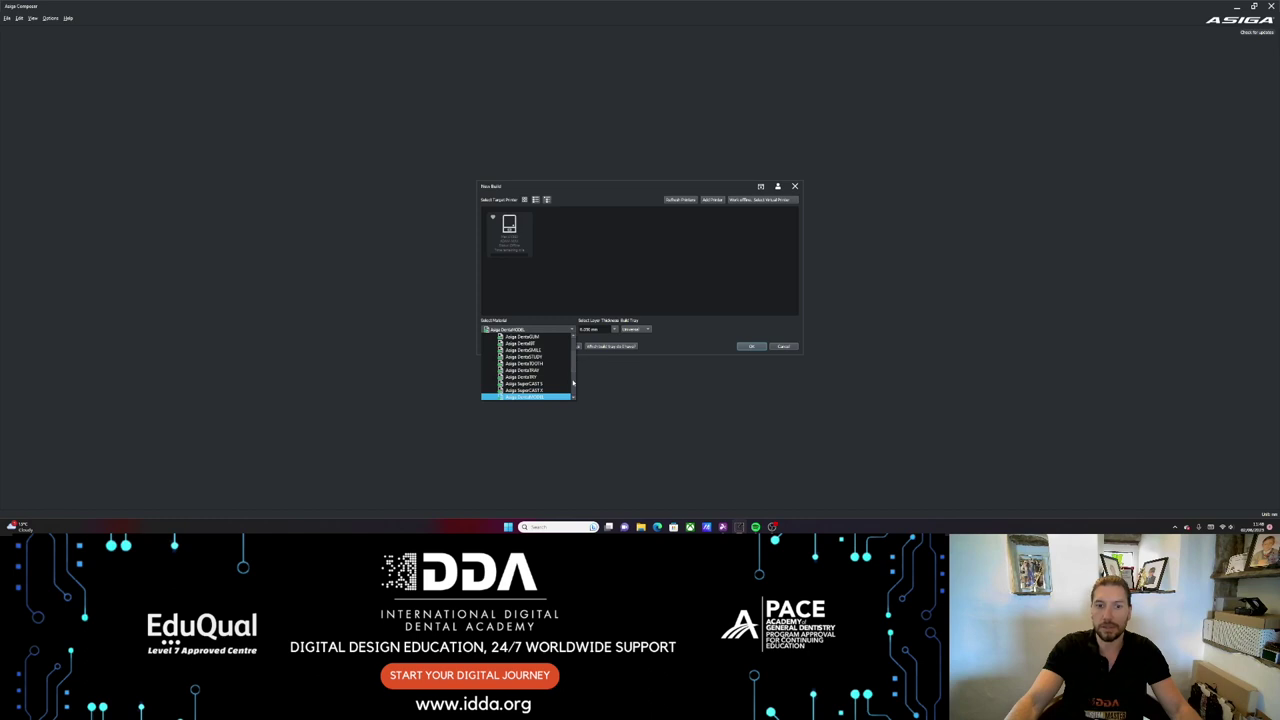
scroll(573, 383, down, 3)
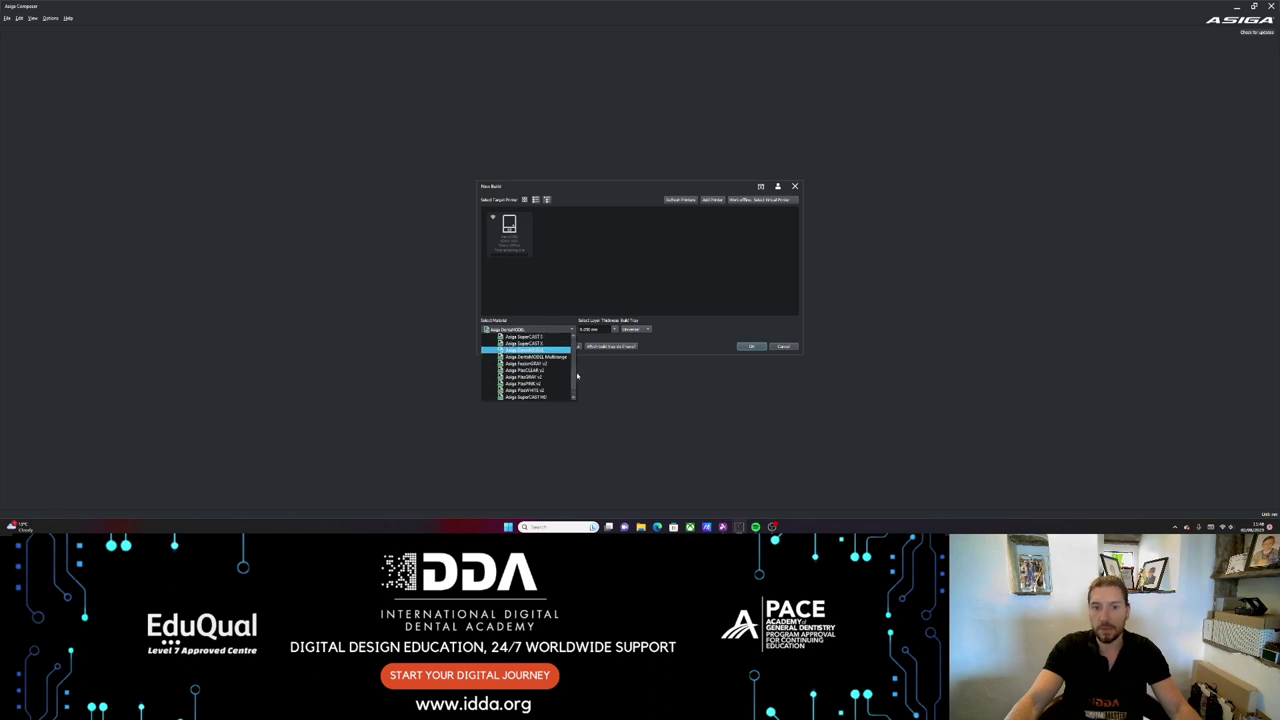
scroll(575, 360, up, 5)
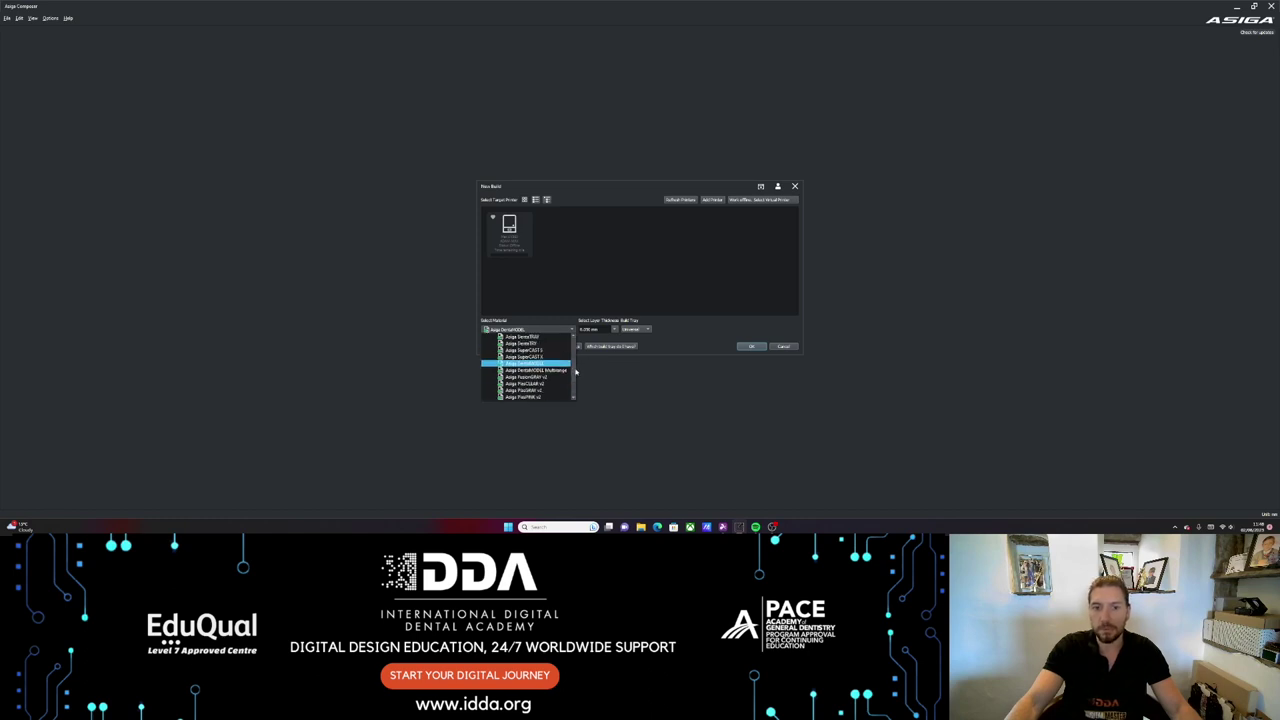
click(683, 336)
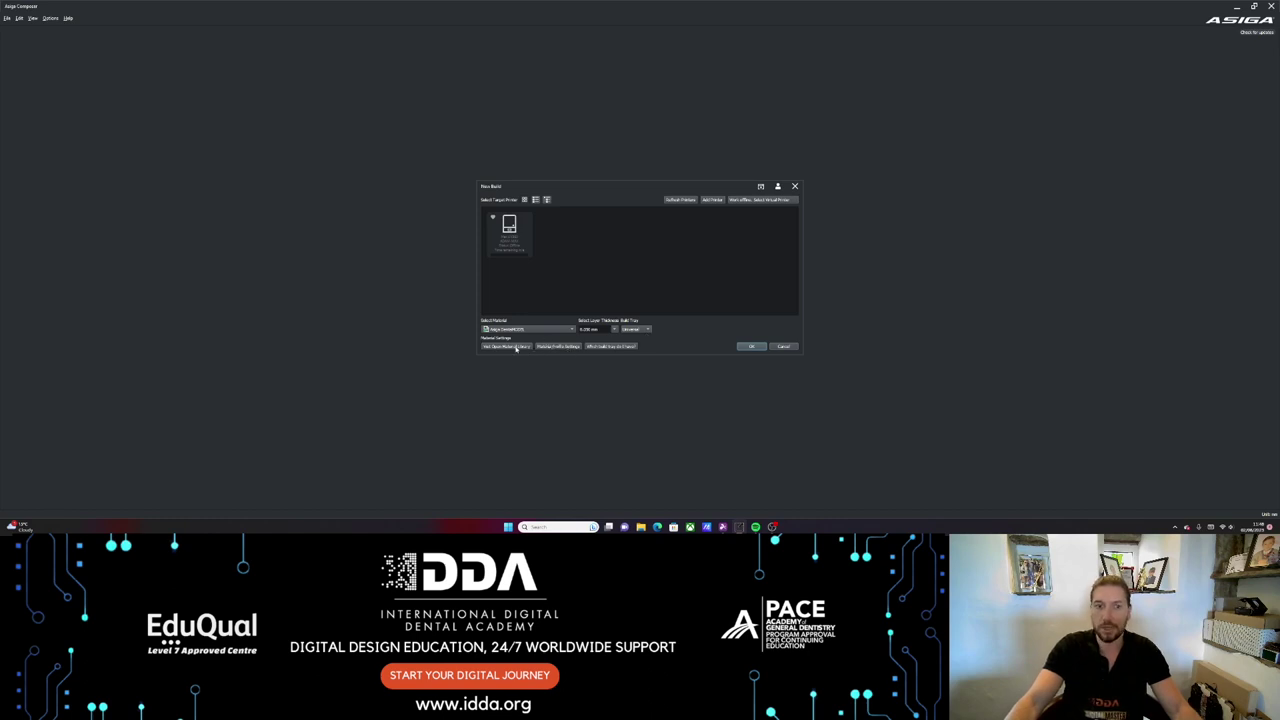
click(514, 346)
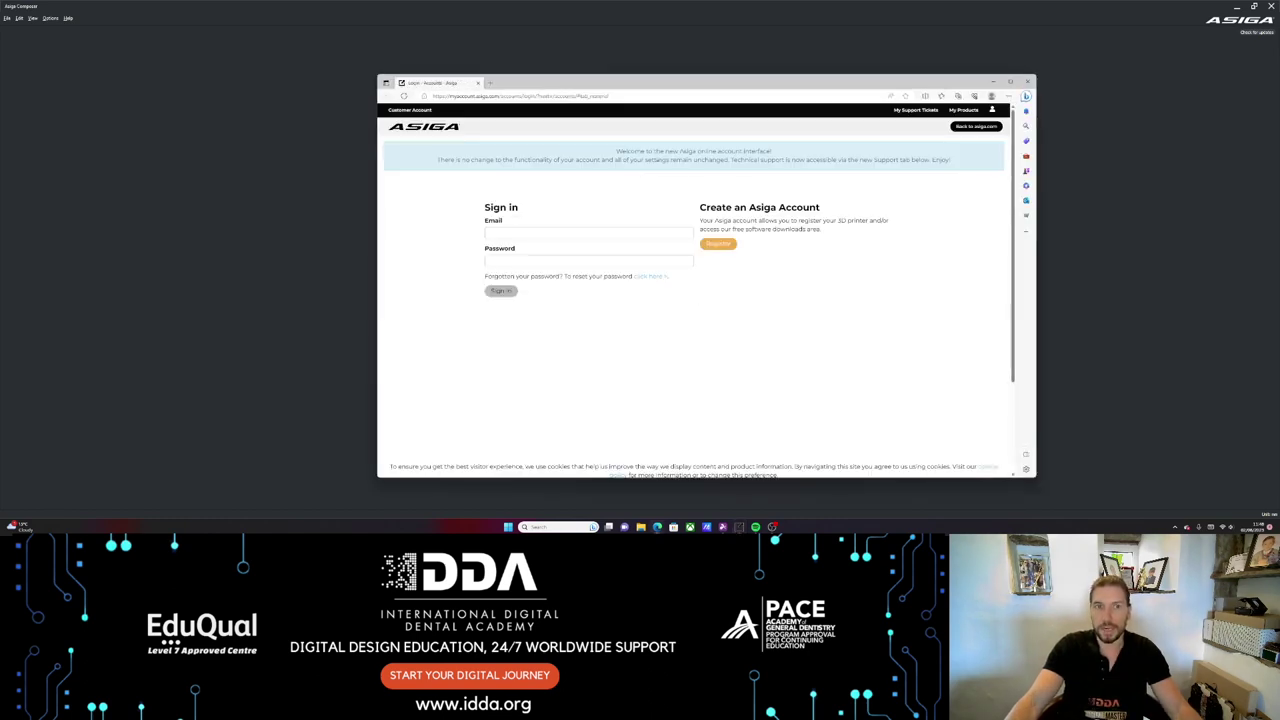
click(501, 290)
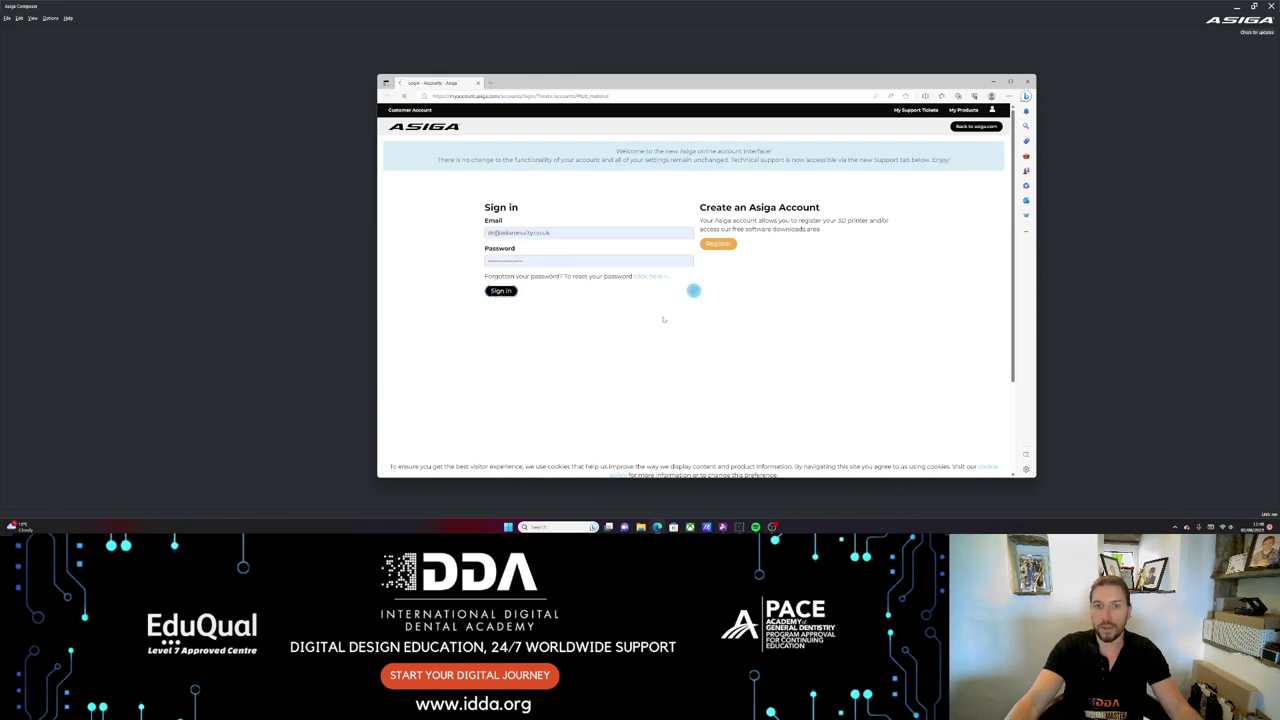
click(737, 357)
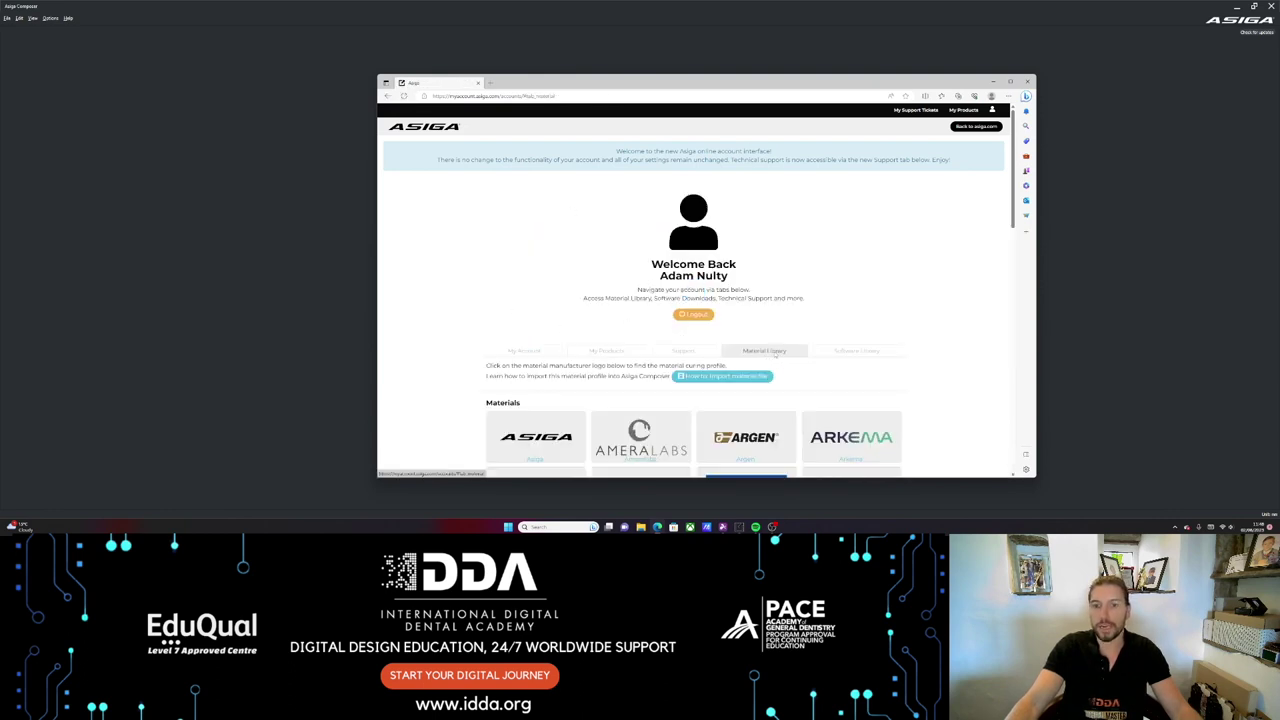
scroll(807, 318, down, 6)
scroll(807, 318, down, 3)
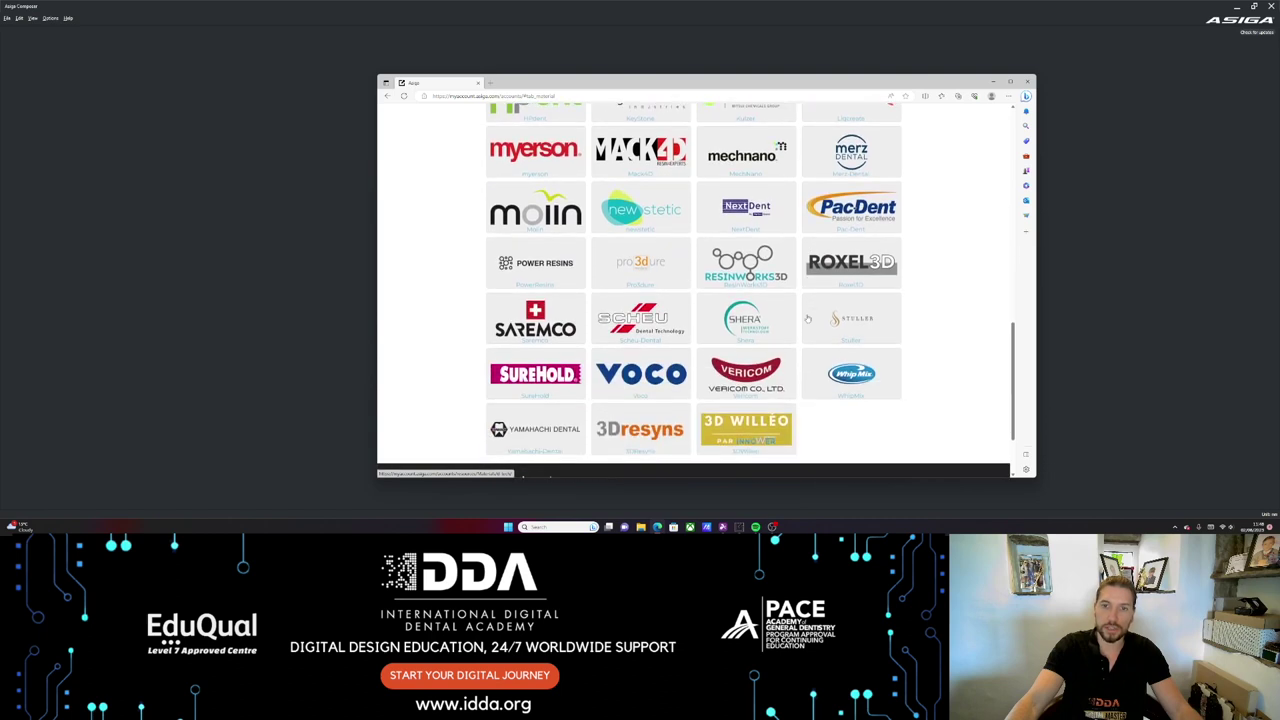
scroll(805, 320, down, 1)
scroll(805, 320, up, 4)
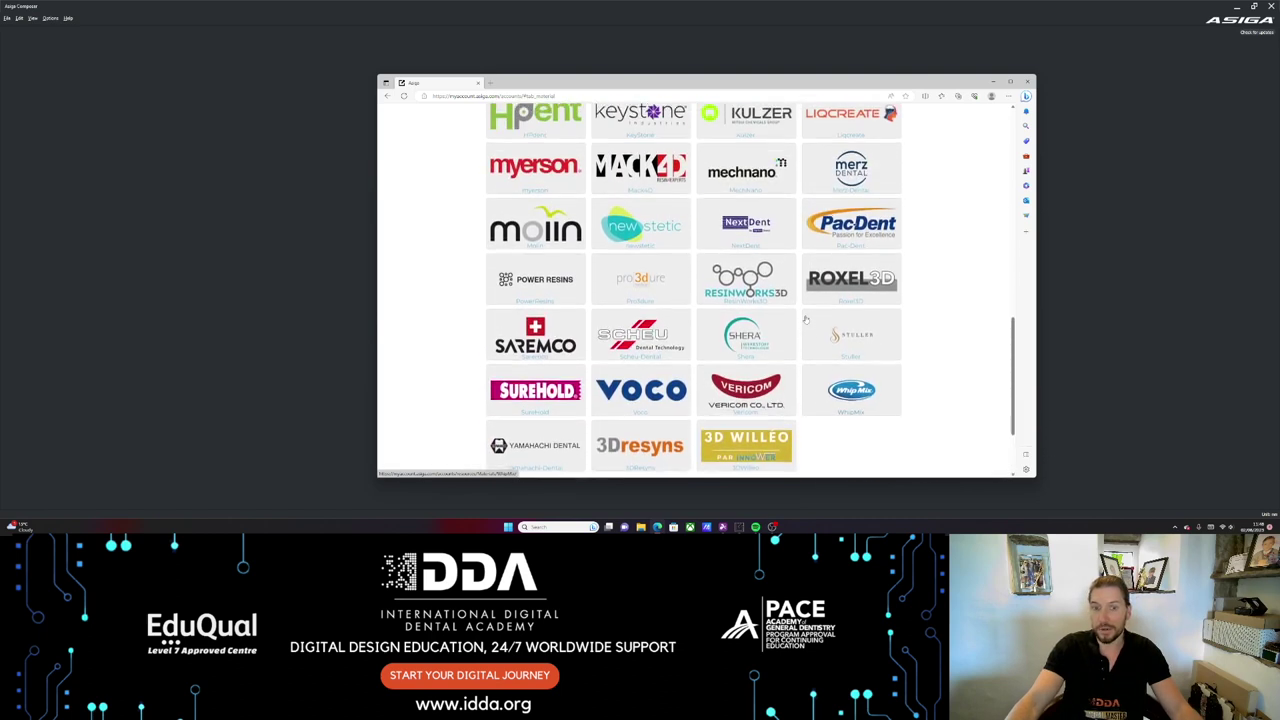
scroll(805, 320, up, 1)
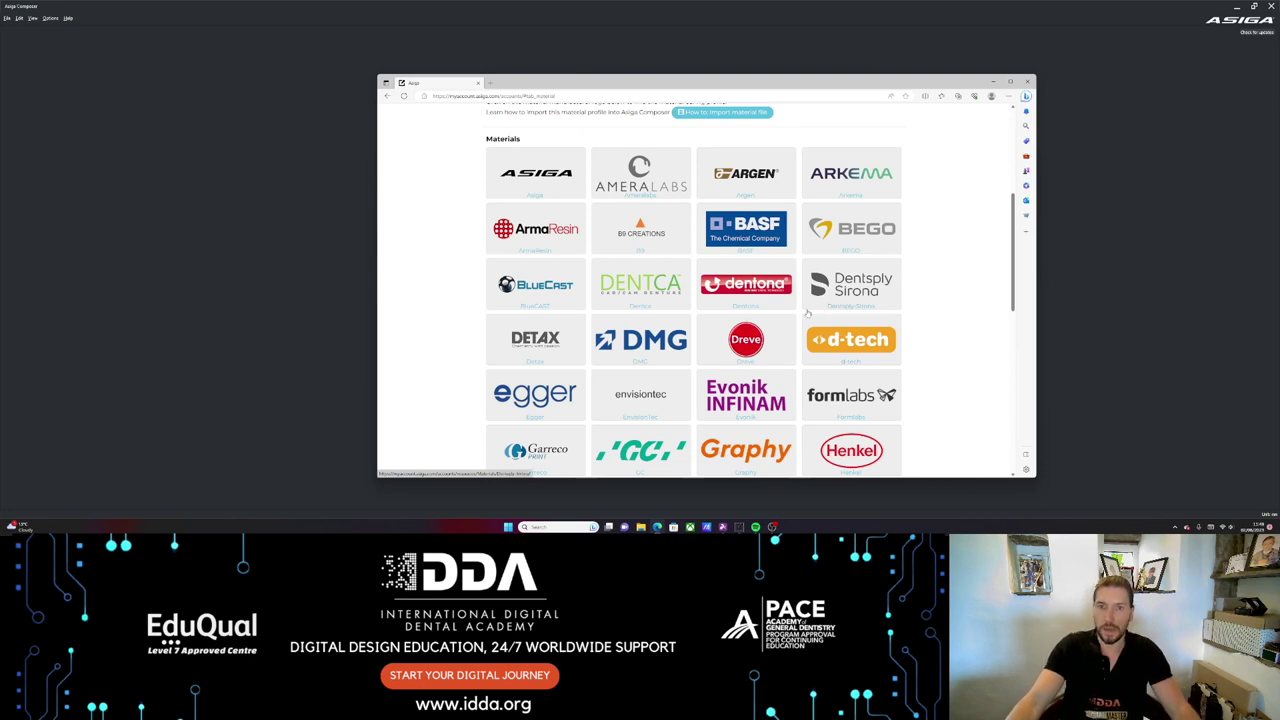
scroll(788, 299, up, 1)
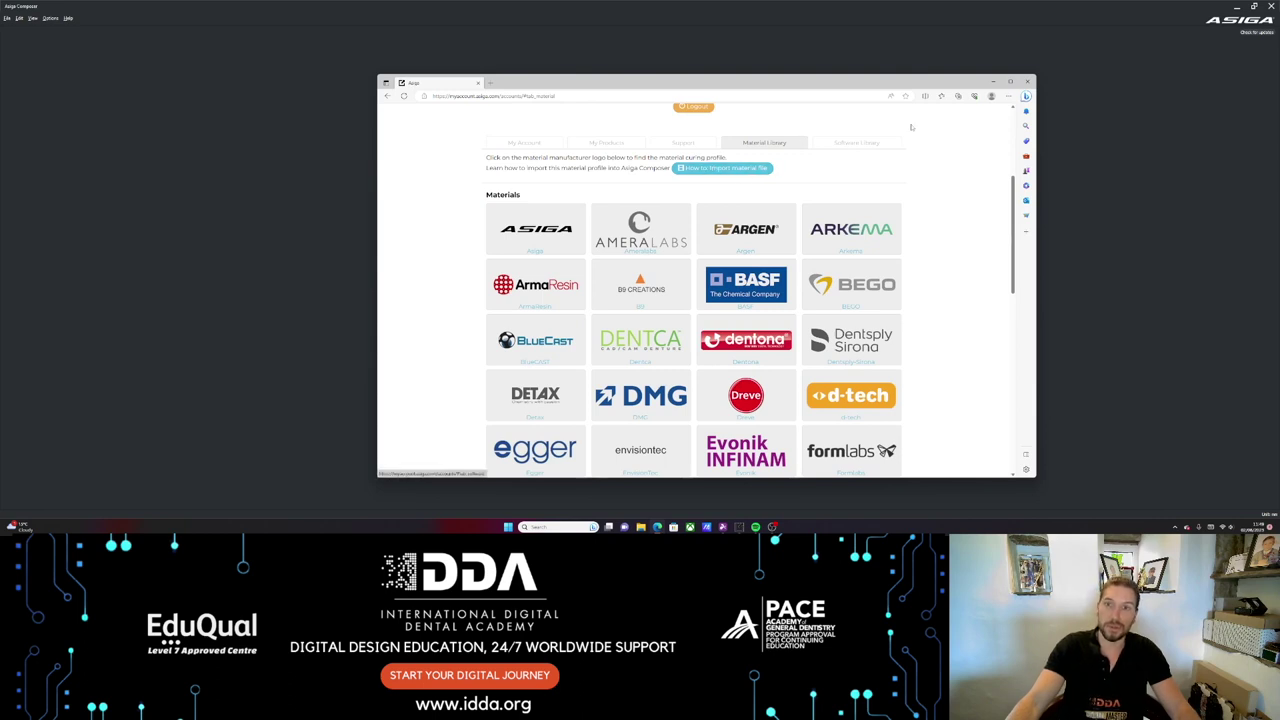
click(1027, 81)
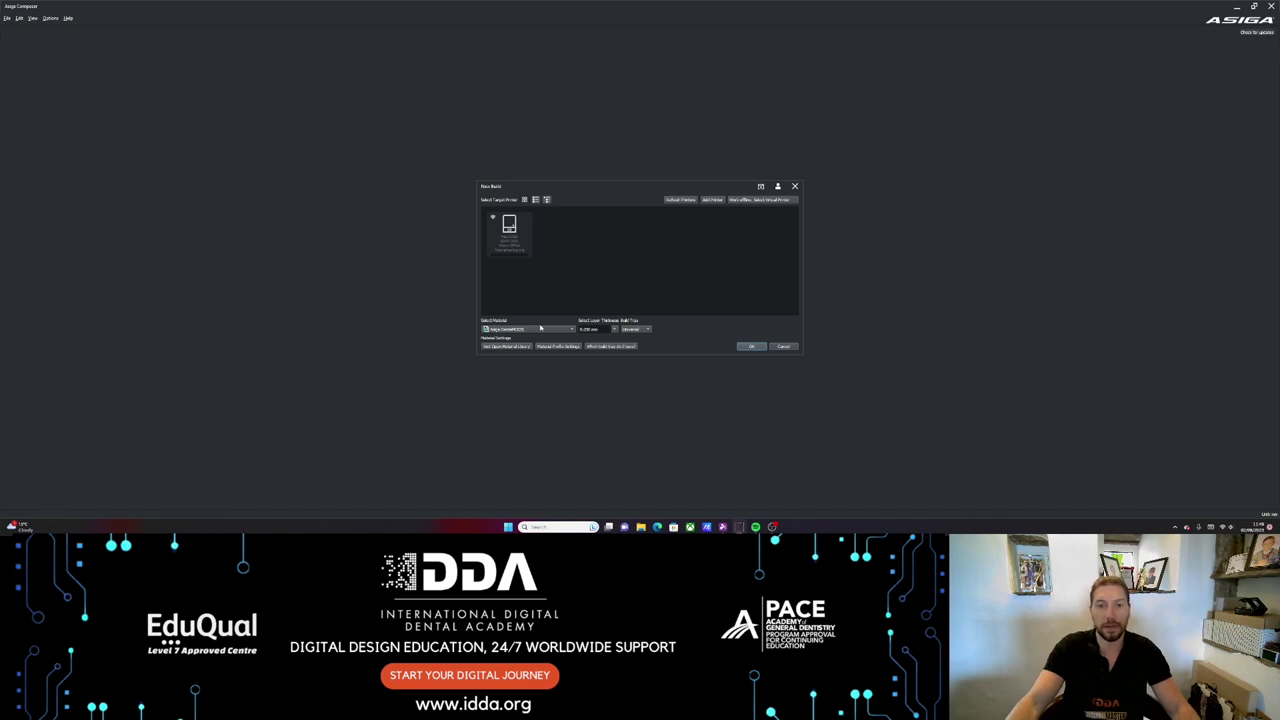
- Set the layer thickness to 0.050 mm and the build tray to Universal, then confirm
click(612, 330)
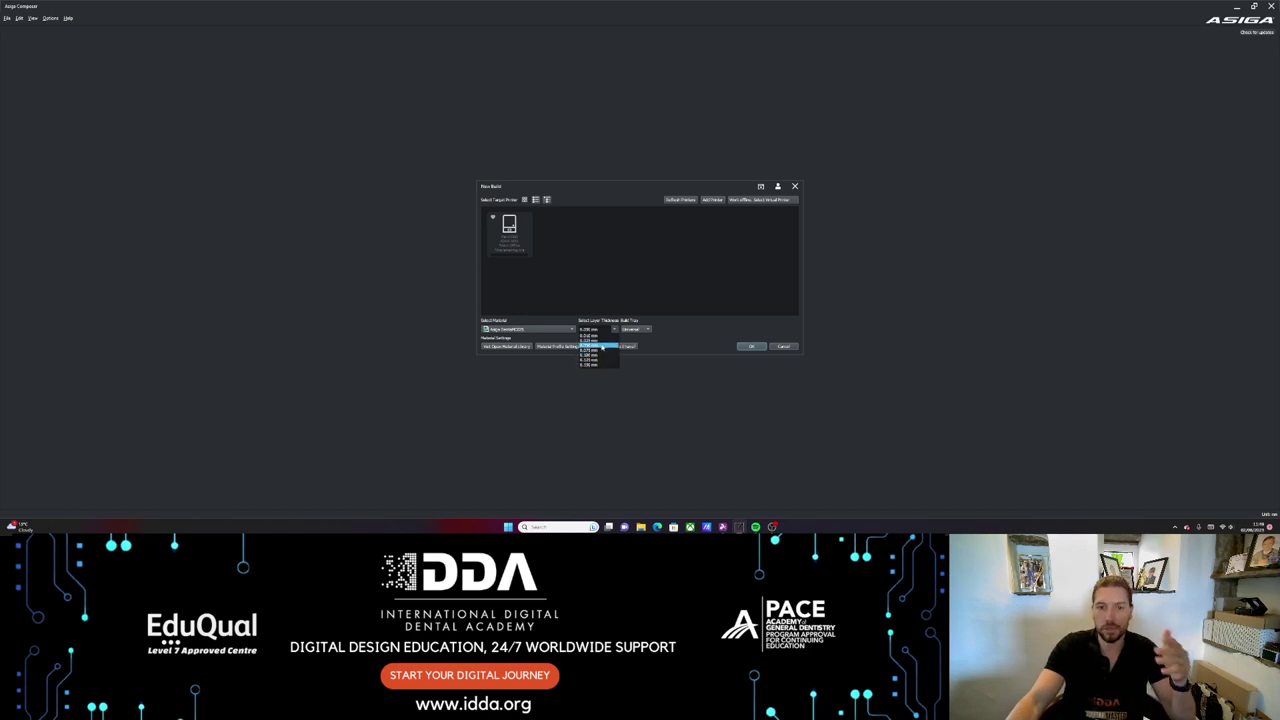
click(672, 328)
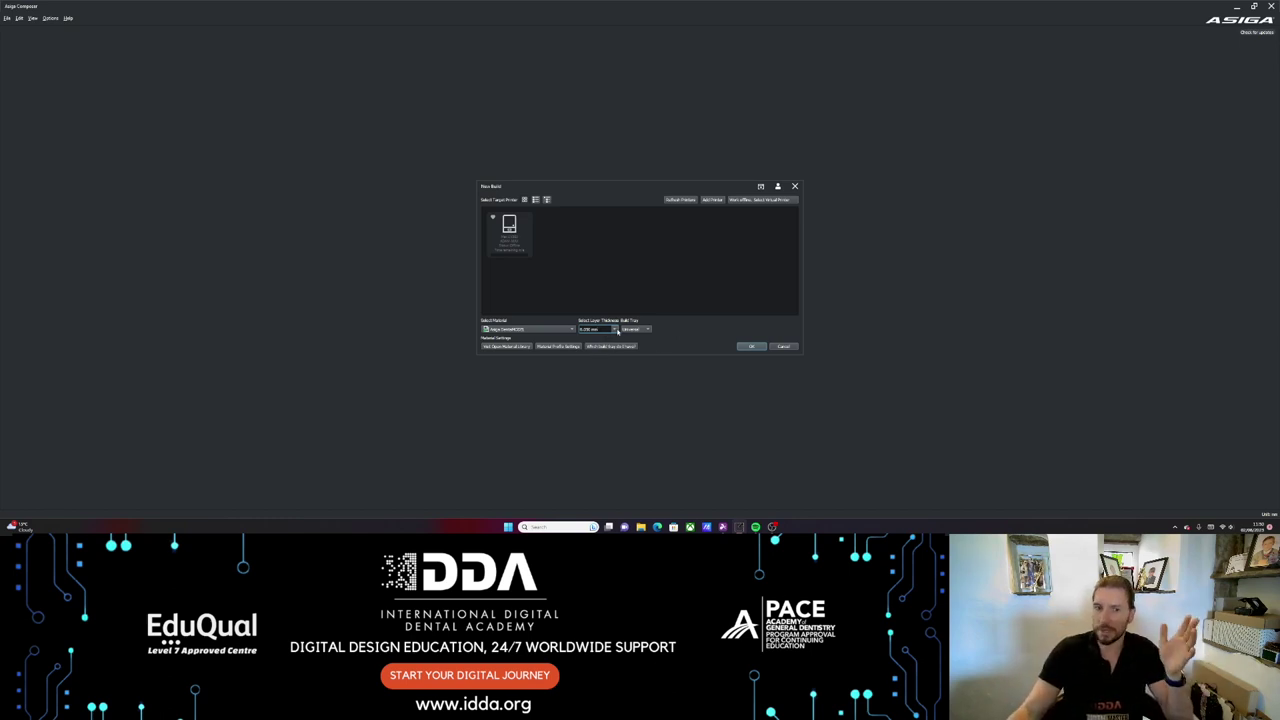
click(615, 330)
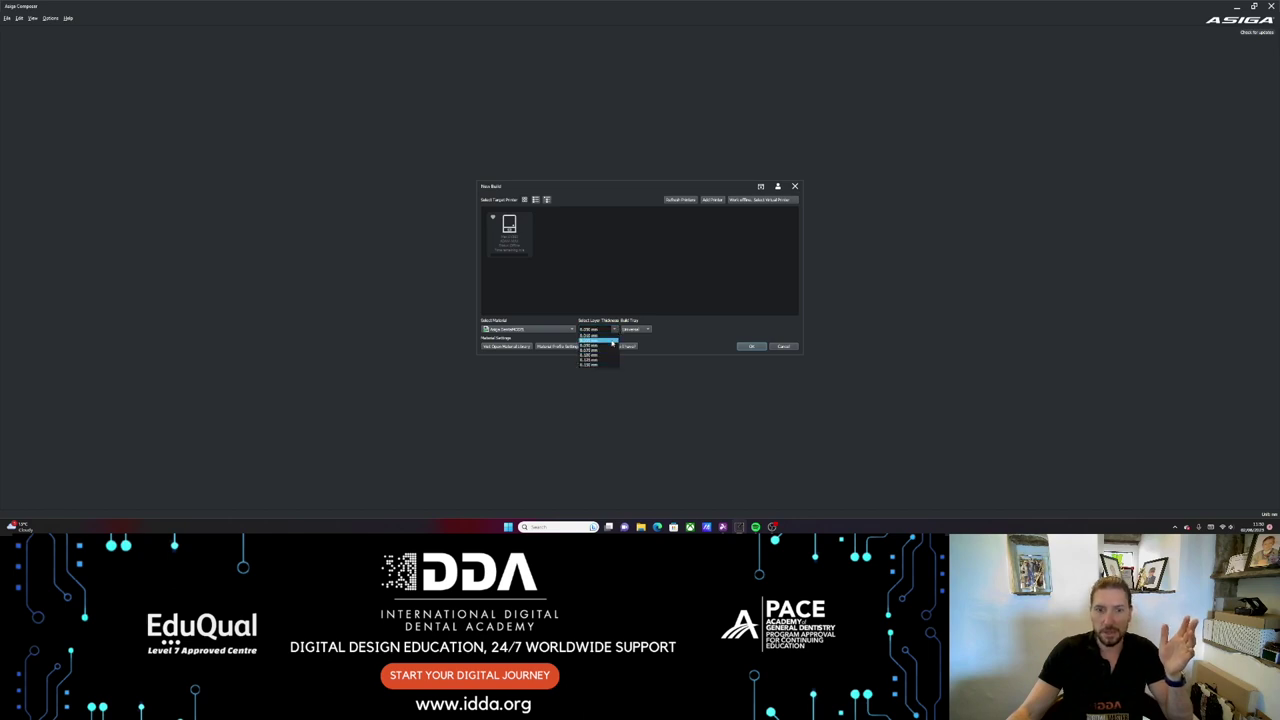
click(612, 345)
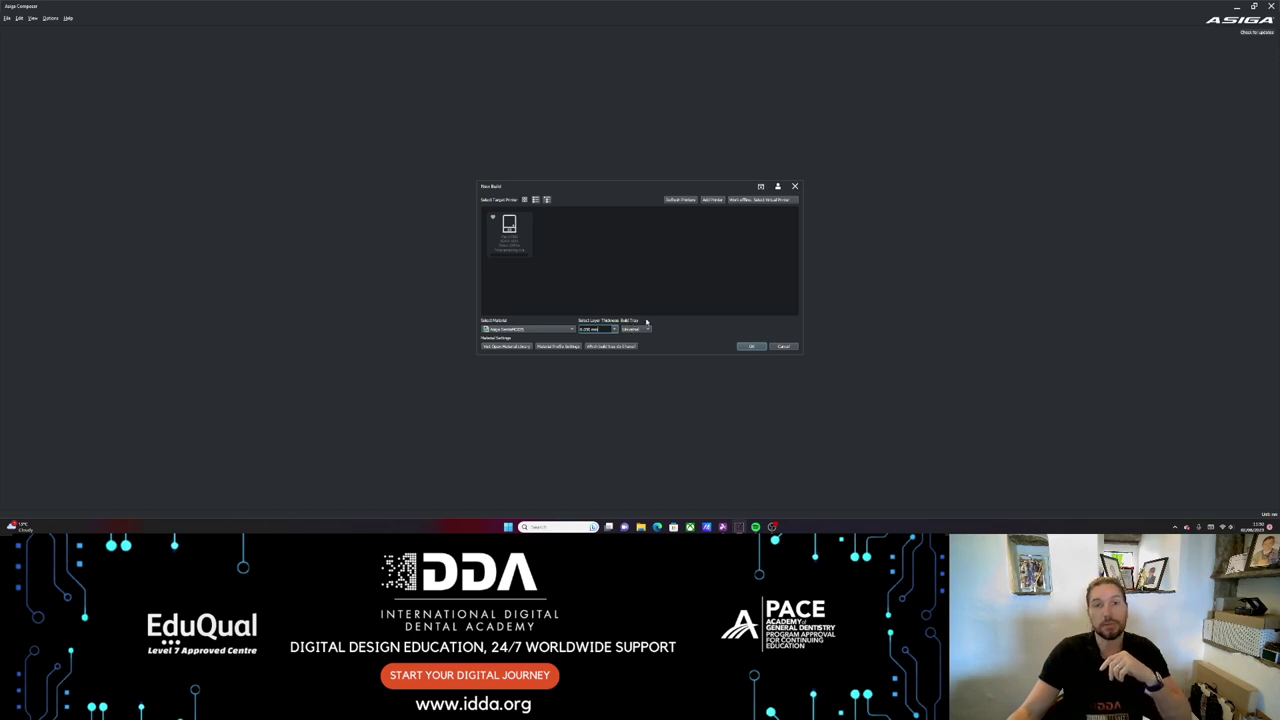
click(648, 330)
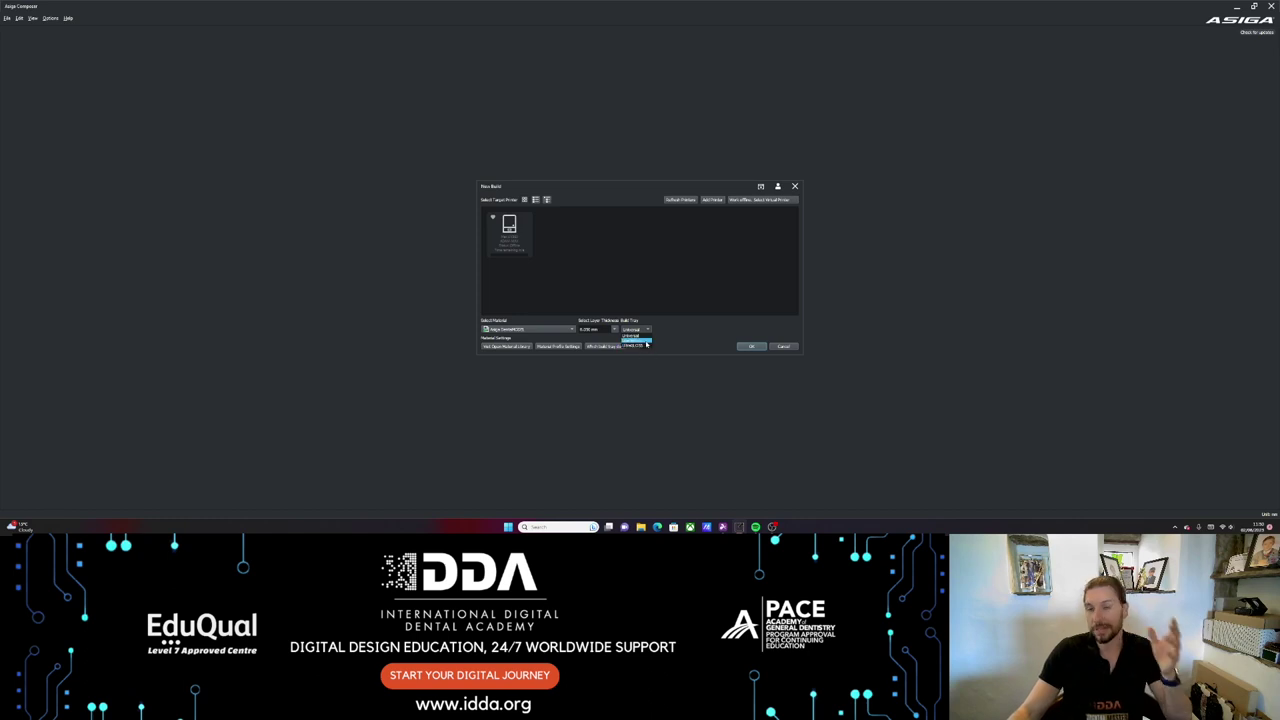
click(638, 345)
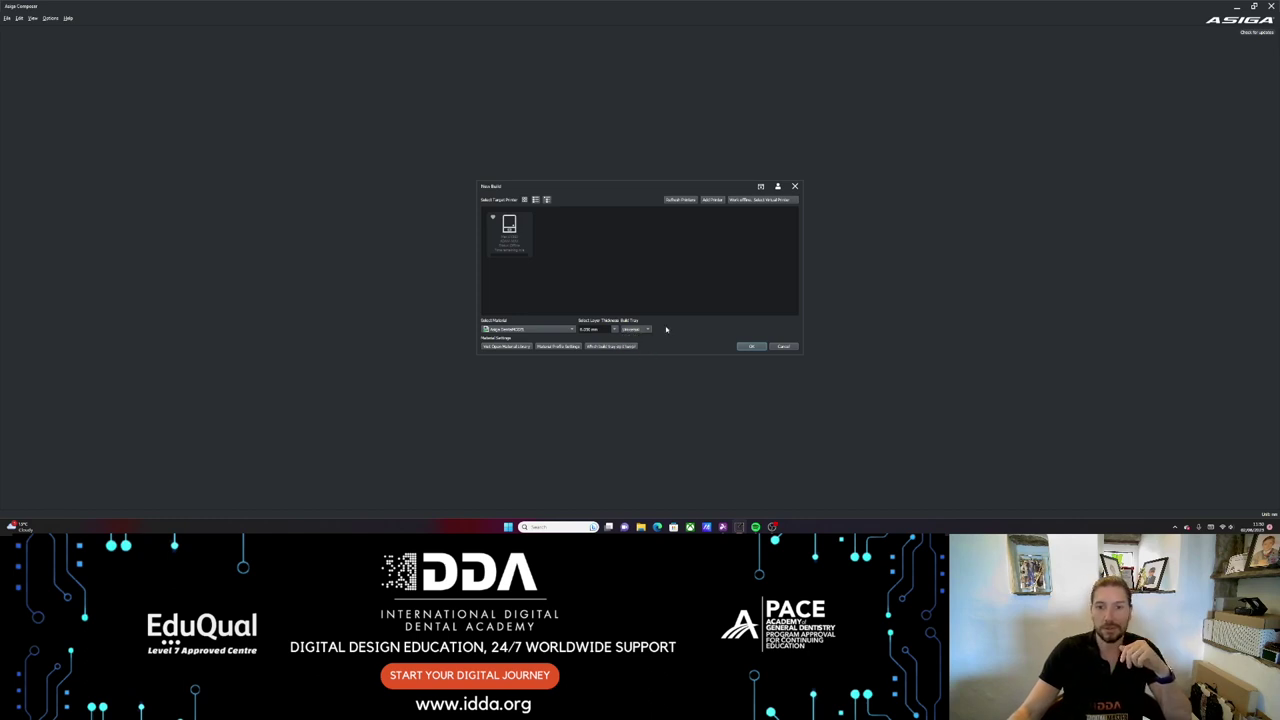
click(743, 346)
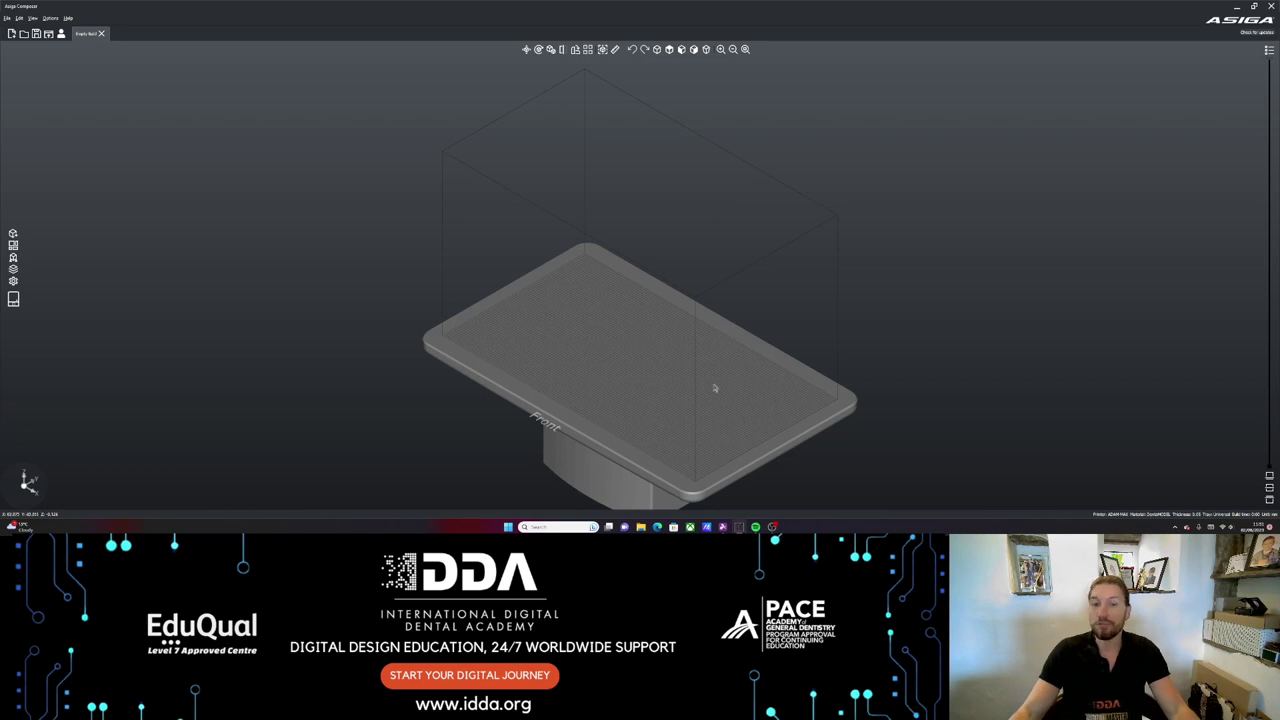
right_drag(714, 388, 606, 274)
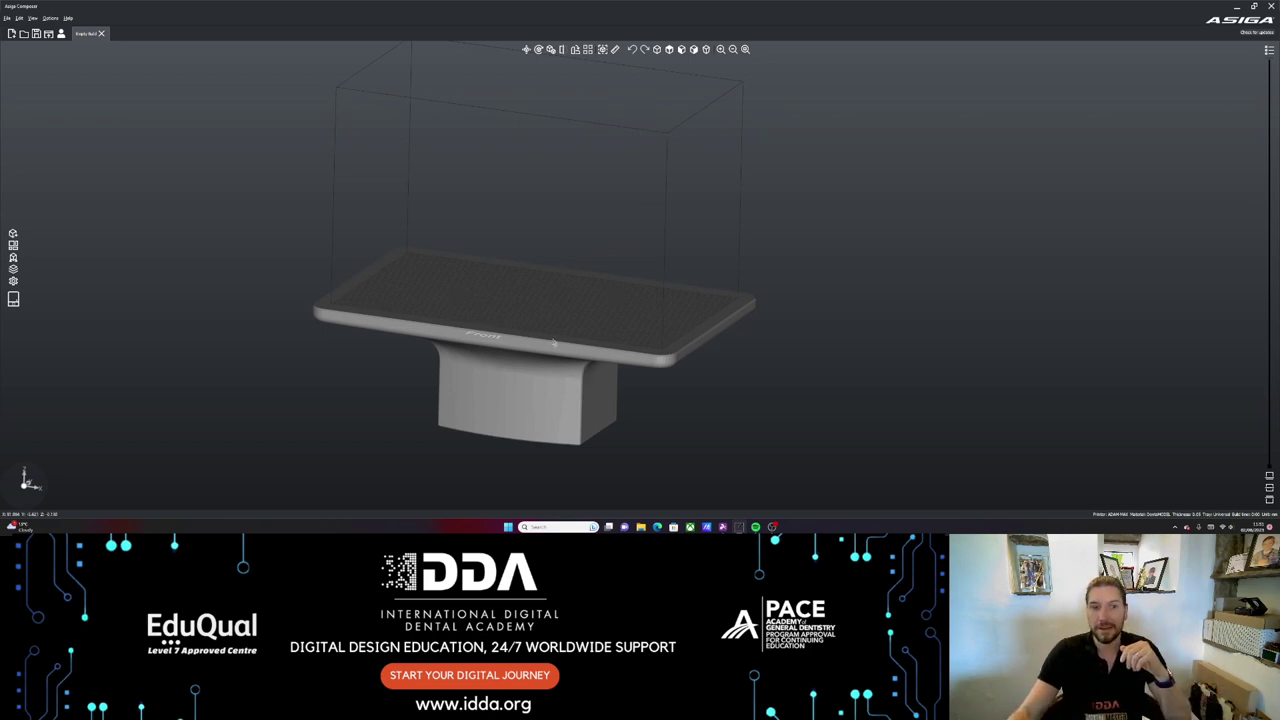
drag(554, 341, 547, 273)
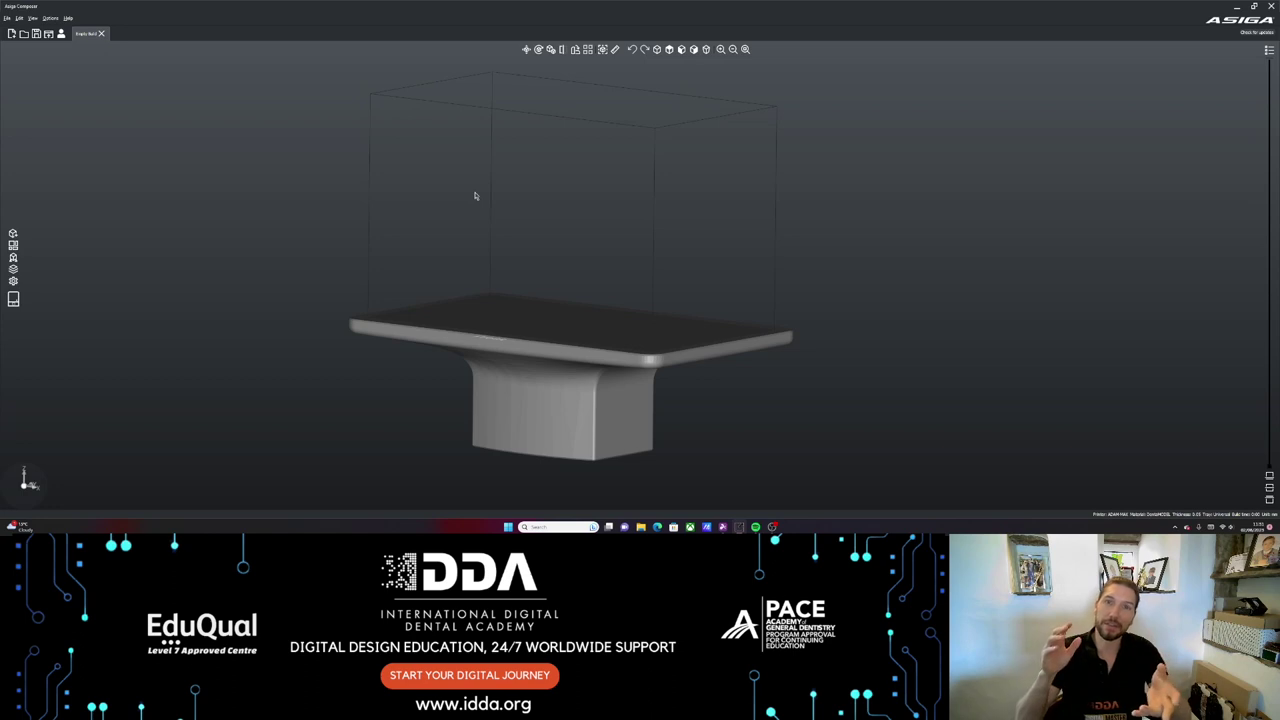
drag(584, 345, 571, 297)
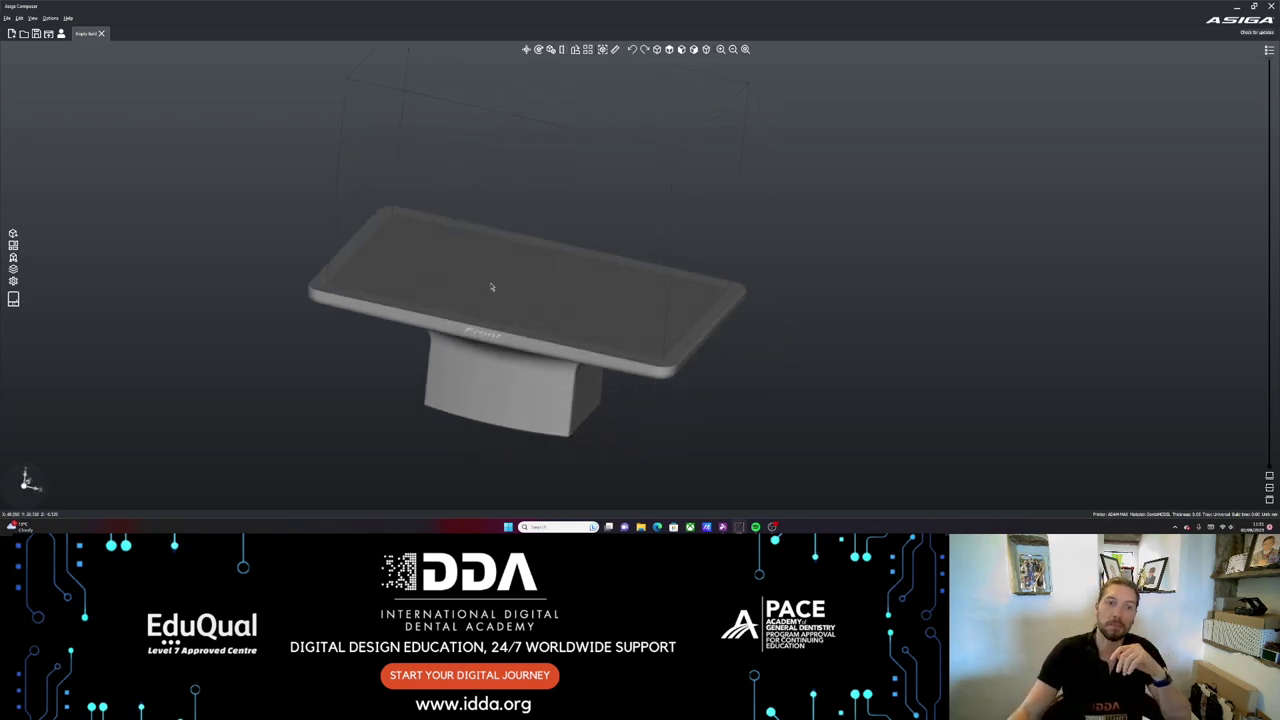
drag(475, 223, 634, 263)
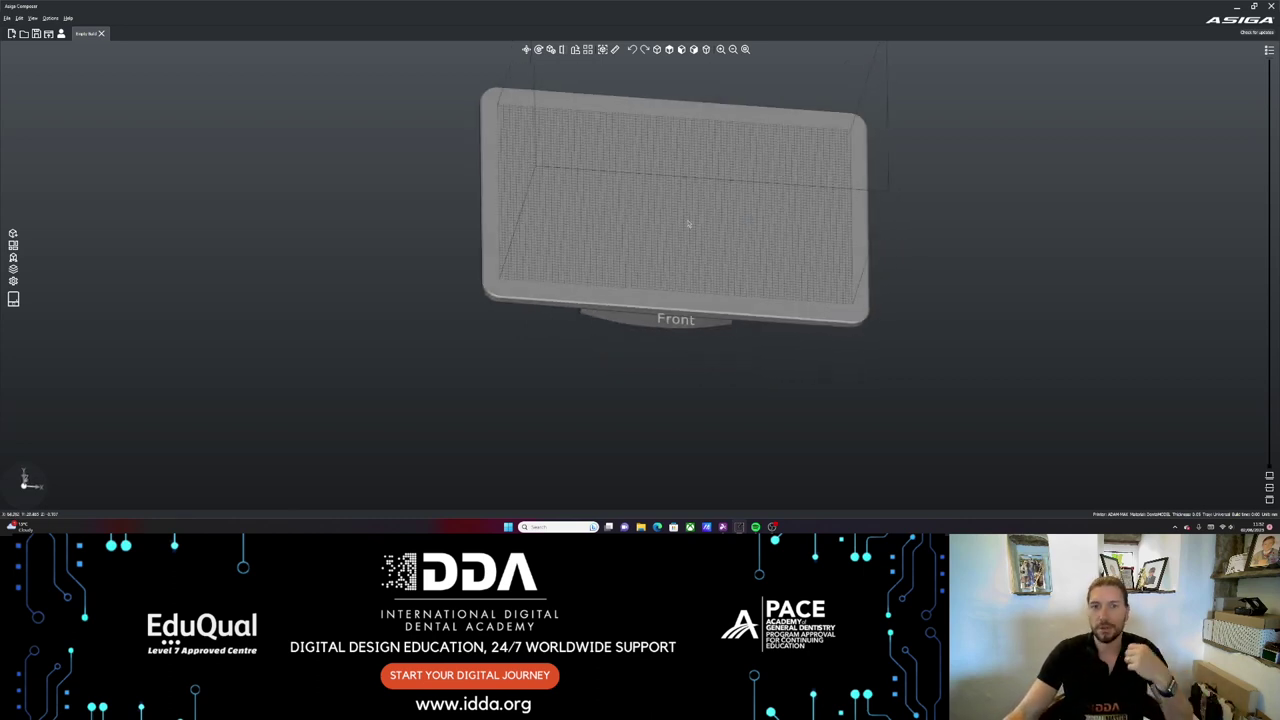
drag(784, 216, 549, 80)
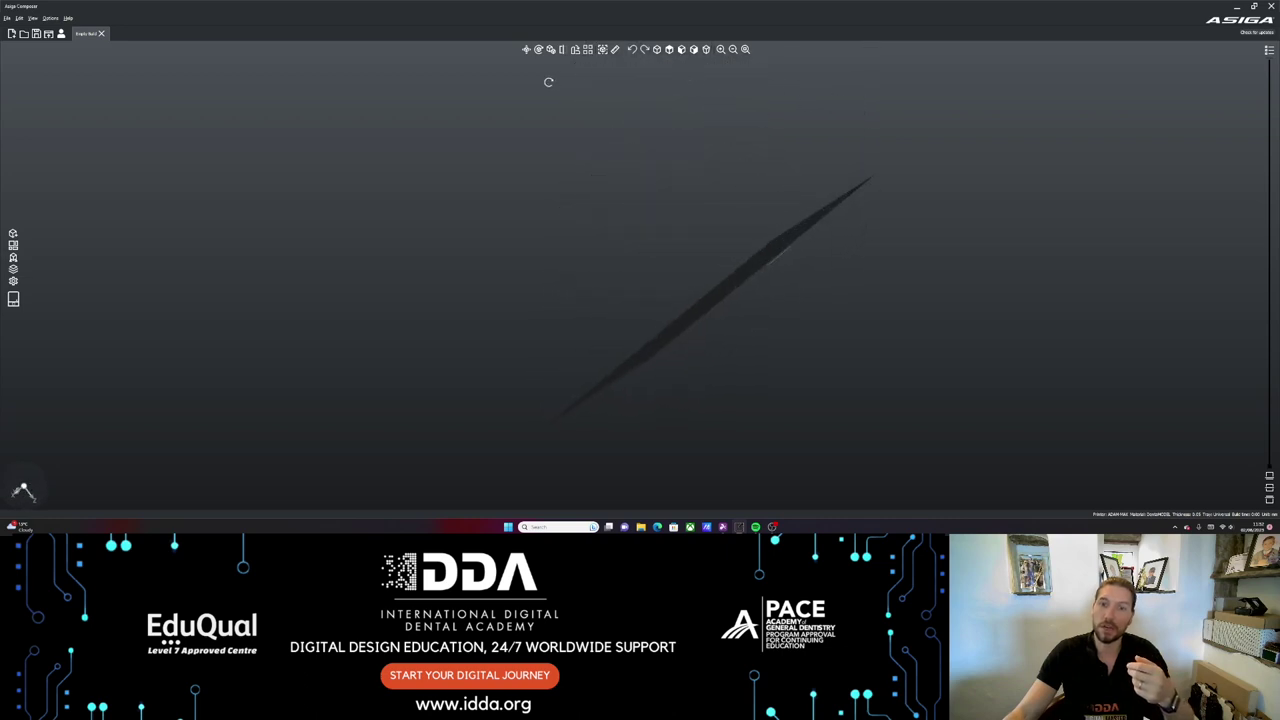
drag(966, 180, 869, 357)
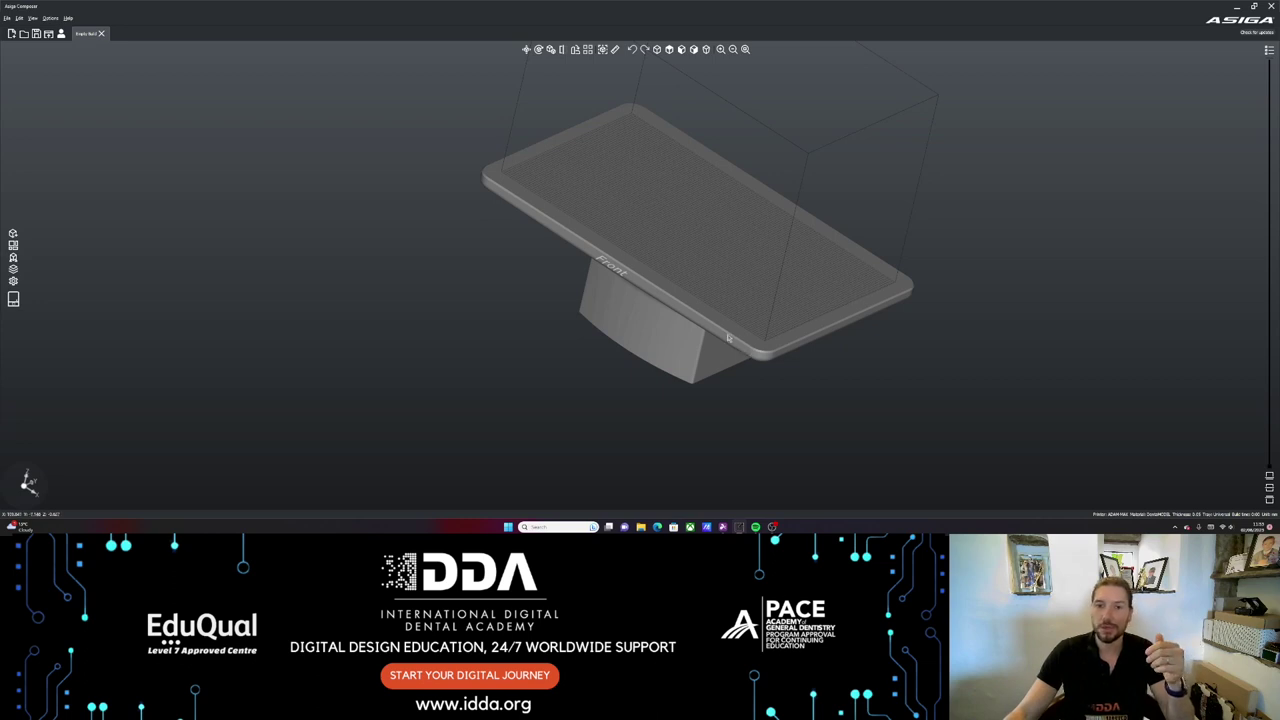
drag(730, 340, 934, 360)
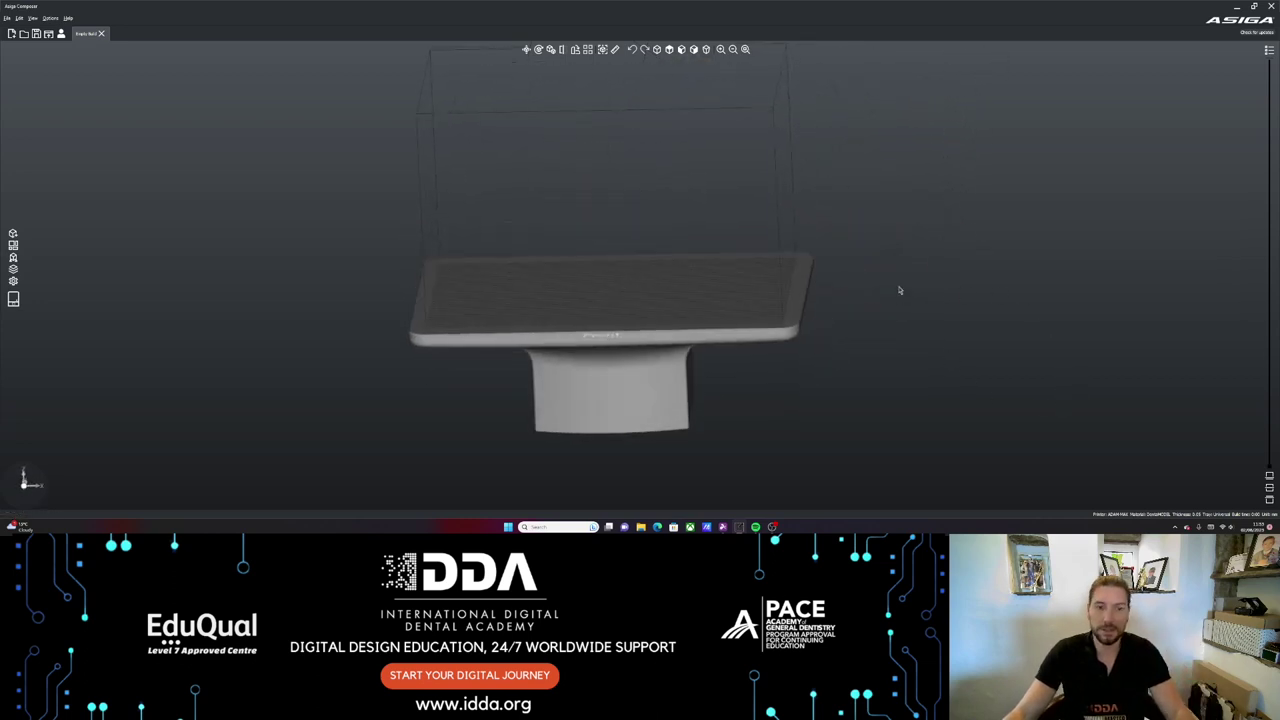
mouse_move(901, 287)
mouse_down()
mouse_move(888, 272)
mouse_move(903, 282)
mouse_move(894, 246)
mouse_move(946, 289)
mouse_move(923, 289)
mouse_up()
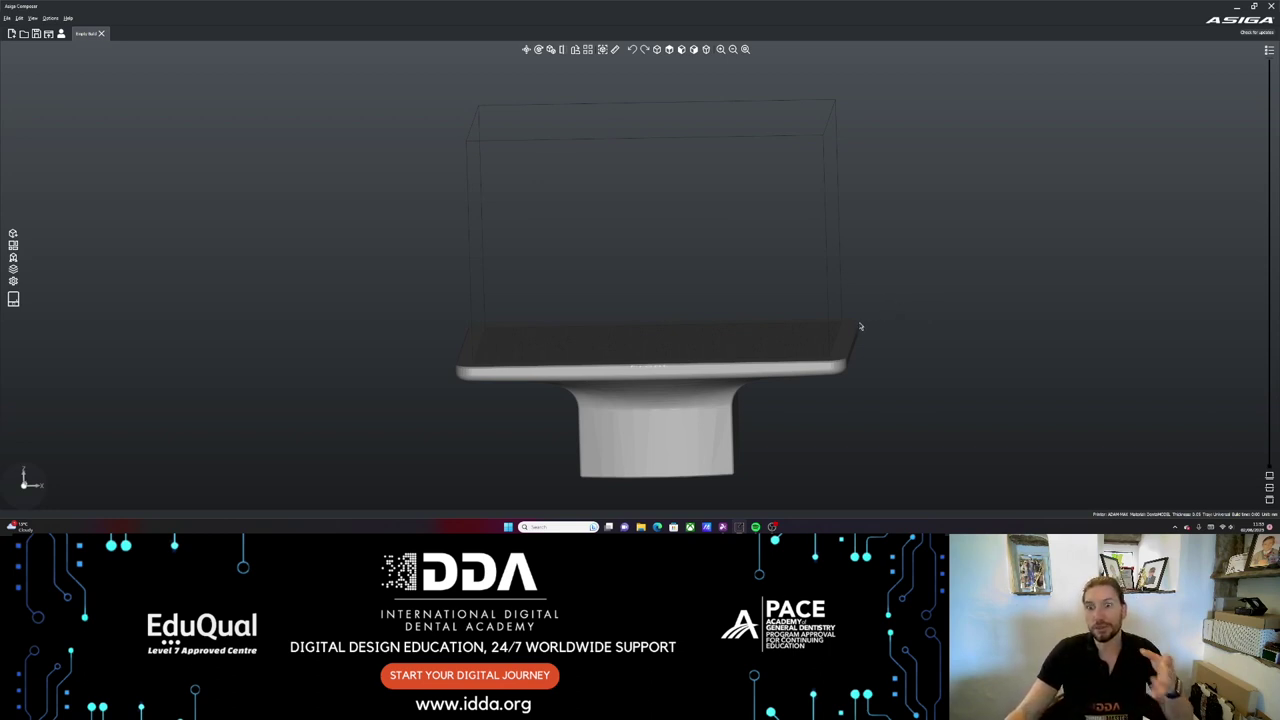
right_drag(857, 326, 797, 356)
- Orbit to look down on the build plate and bring up the Add Parts window
drag(797, 356, 741, 361)
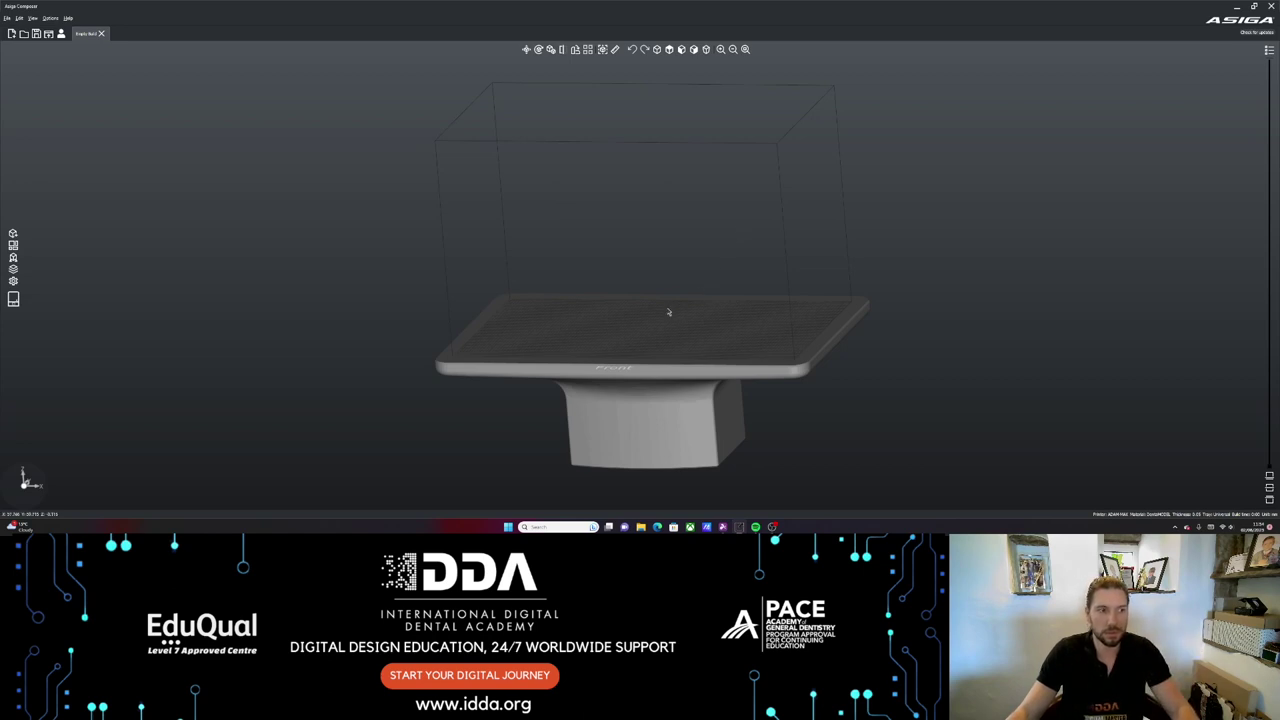
right_drag(677, 306, 689, 277)
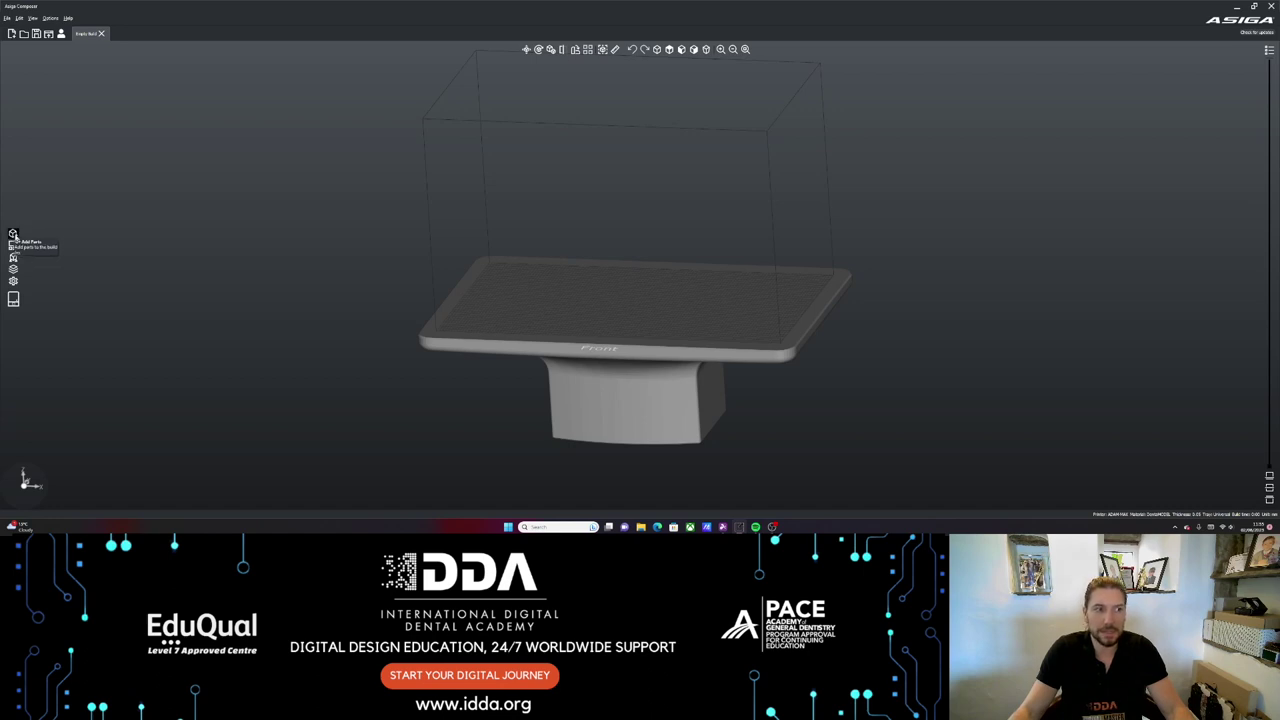
click(13, 234)
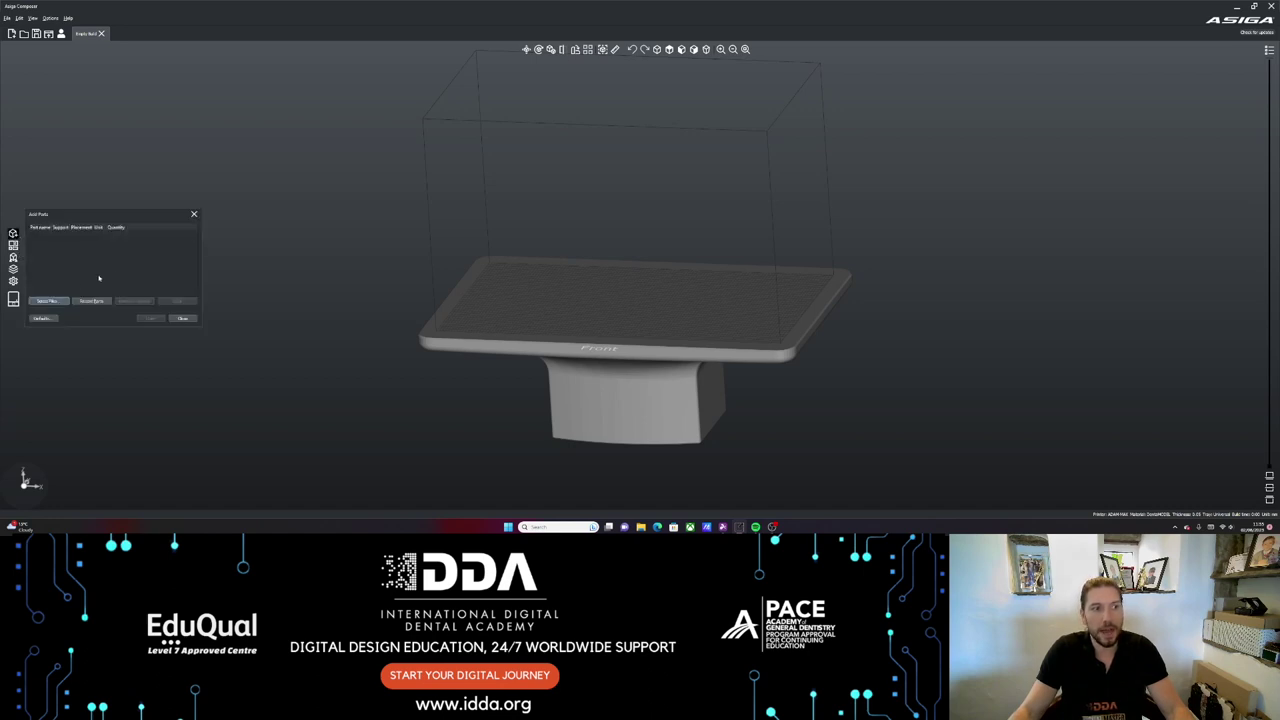
- Add the INTERNATIONAL MOCK UP STL from Downloads onto the build platform
click(50, 302)
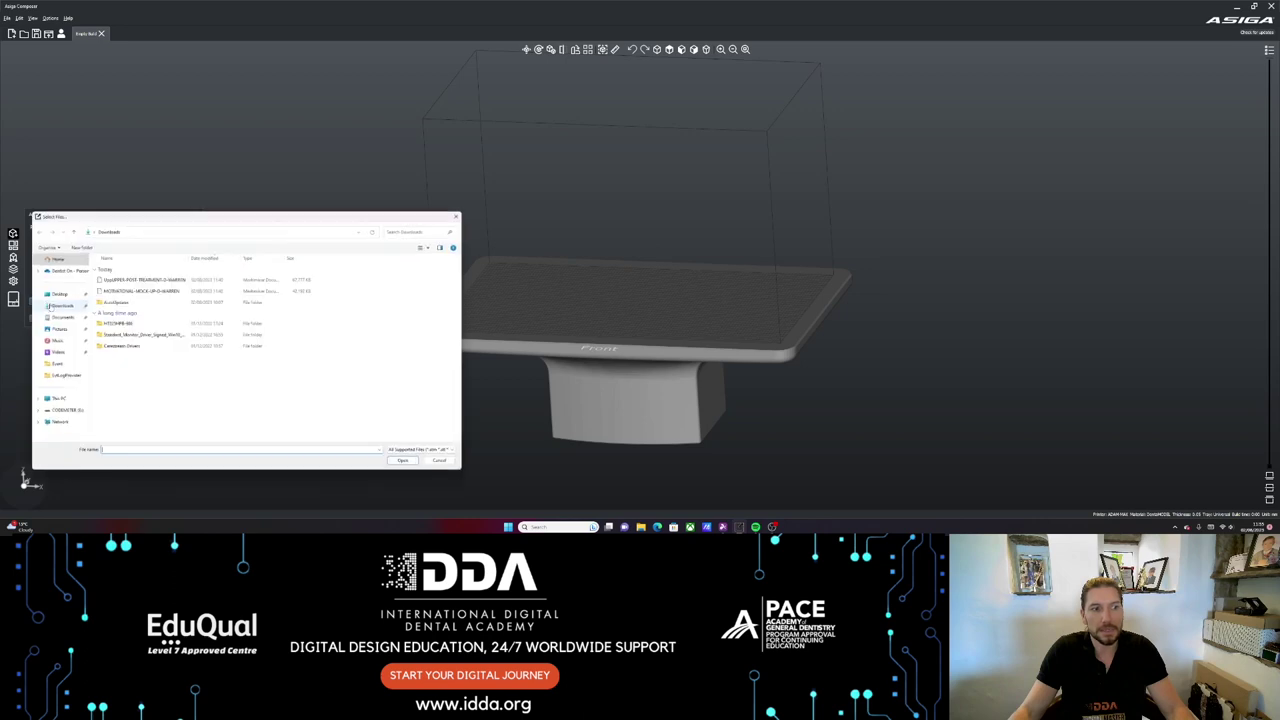
click(143, 290)
click(407, 464)
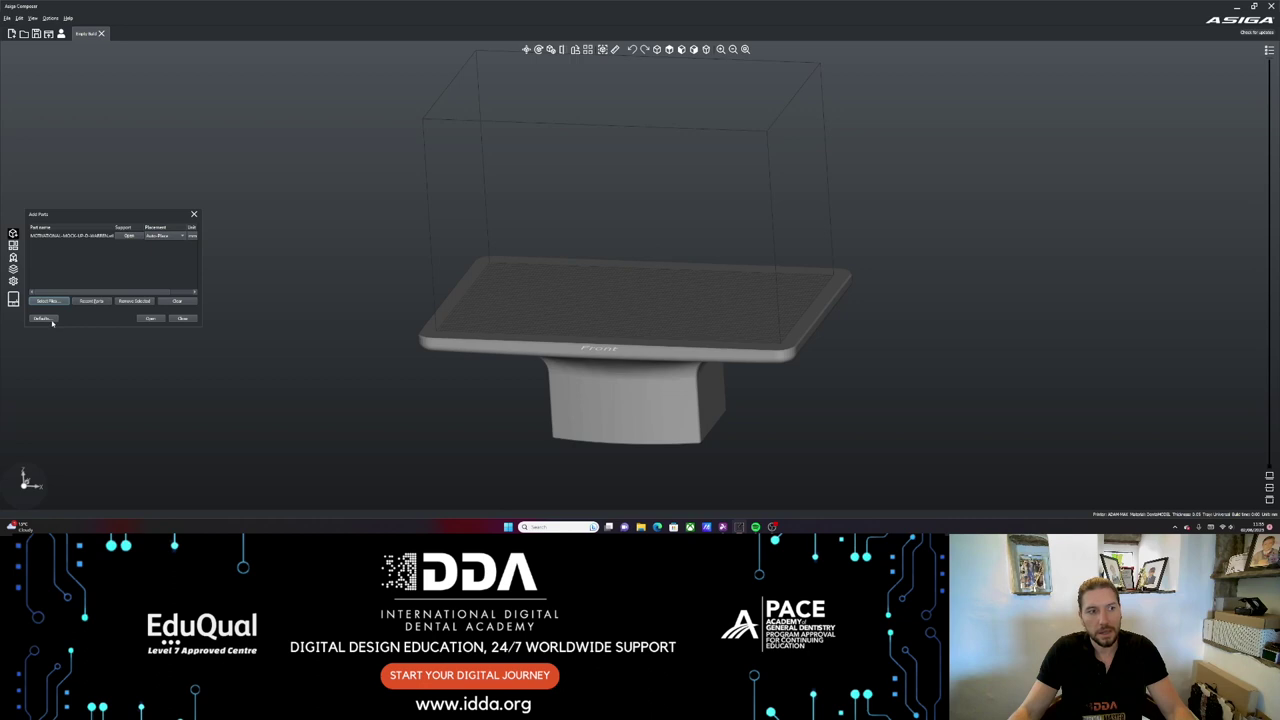
click(150, 318)
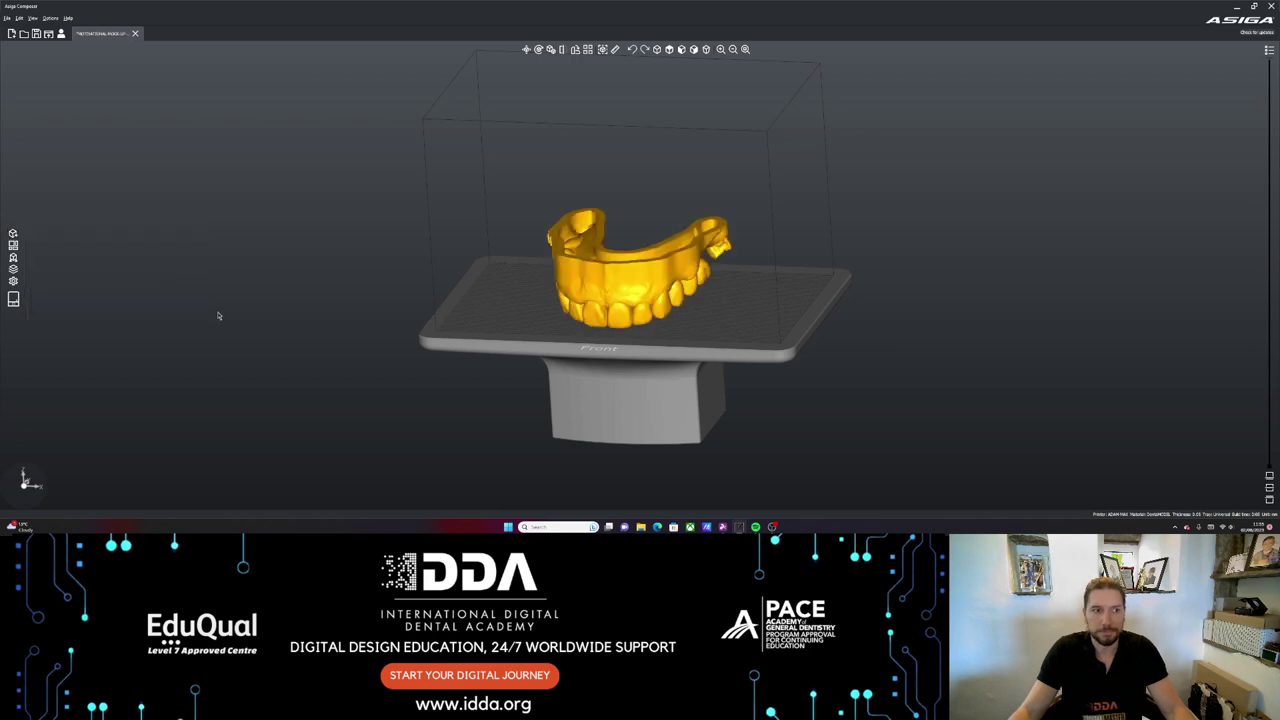
right_drag(694, 311, 914, 286)
scroll(701, 331, up, 5)
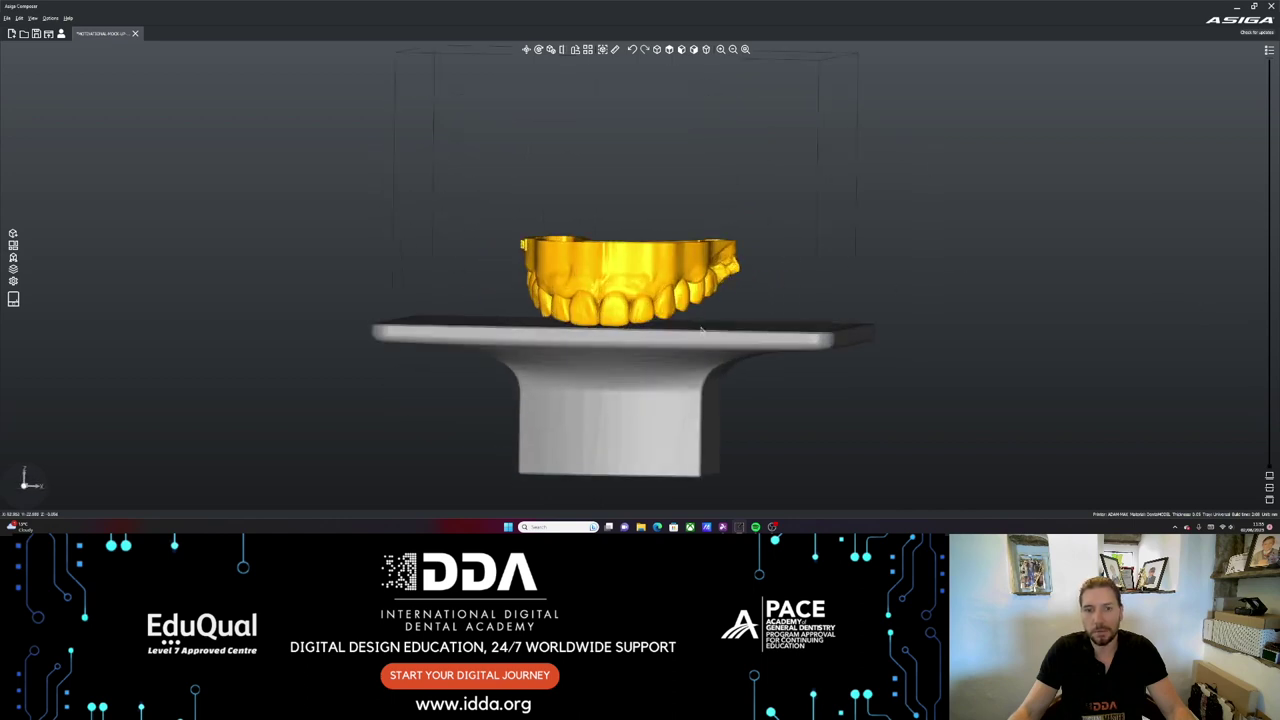
right_drag(701, 331, 720, 305)
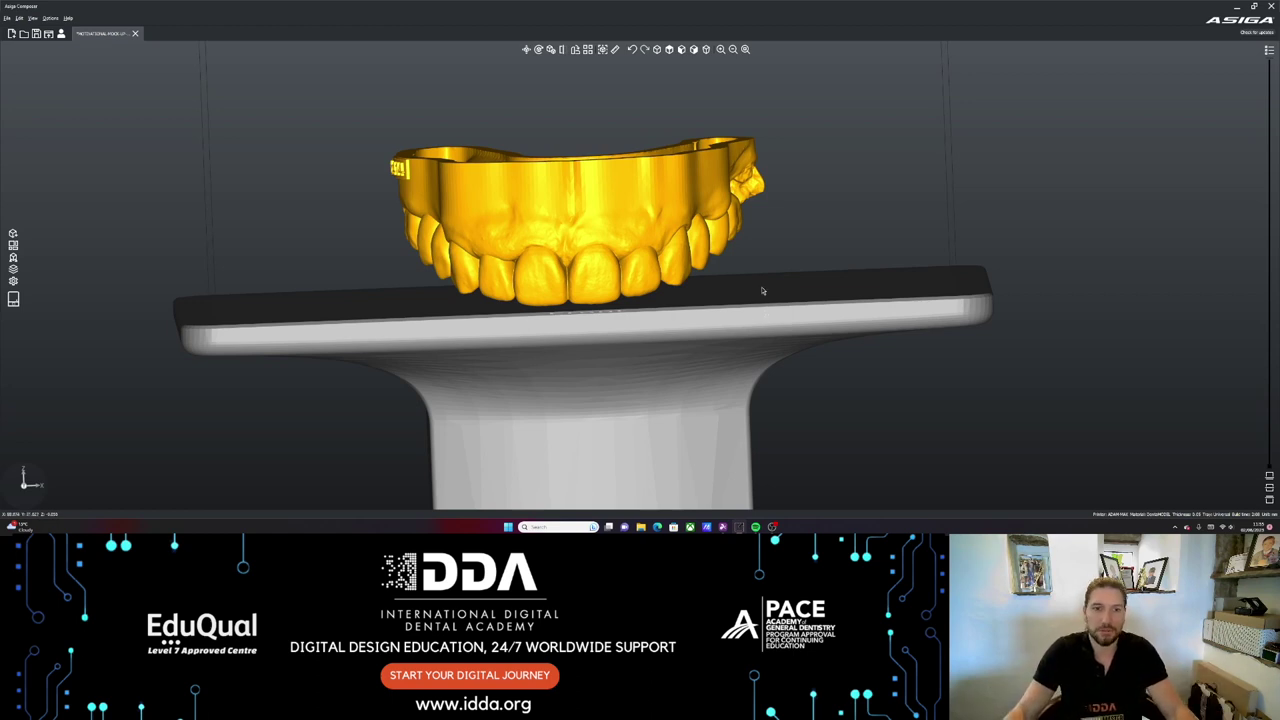
right_drag(762, 290, 794, 312)
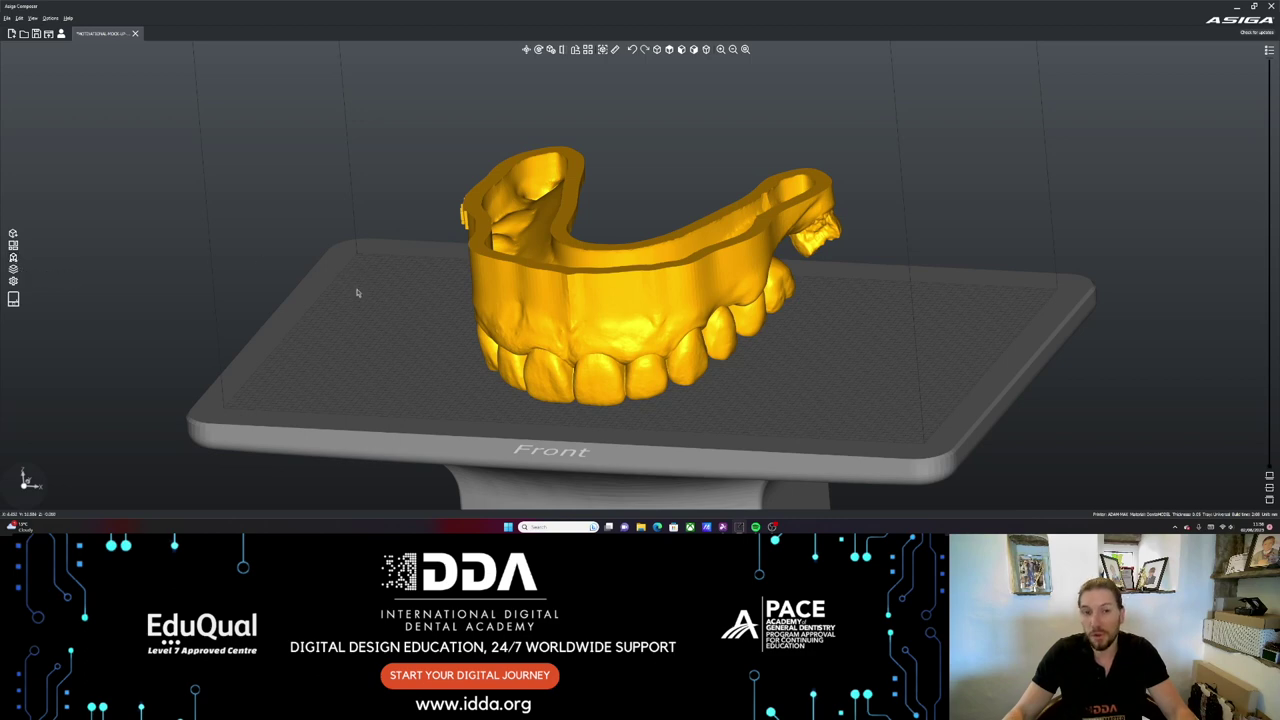
middle_drag(357, 289, 140, 277)
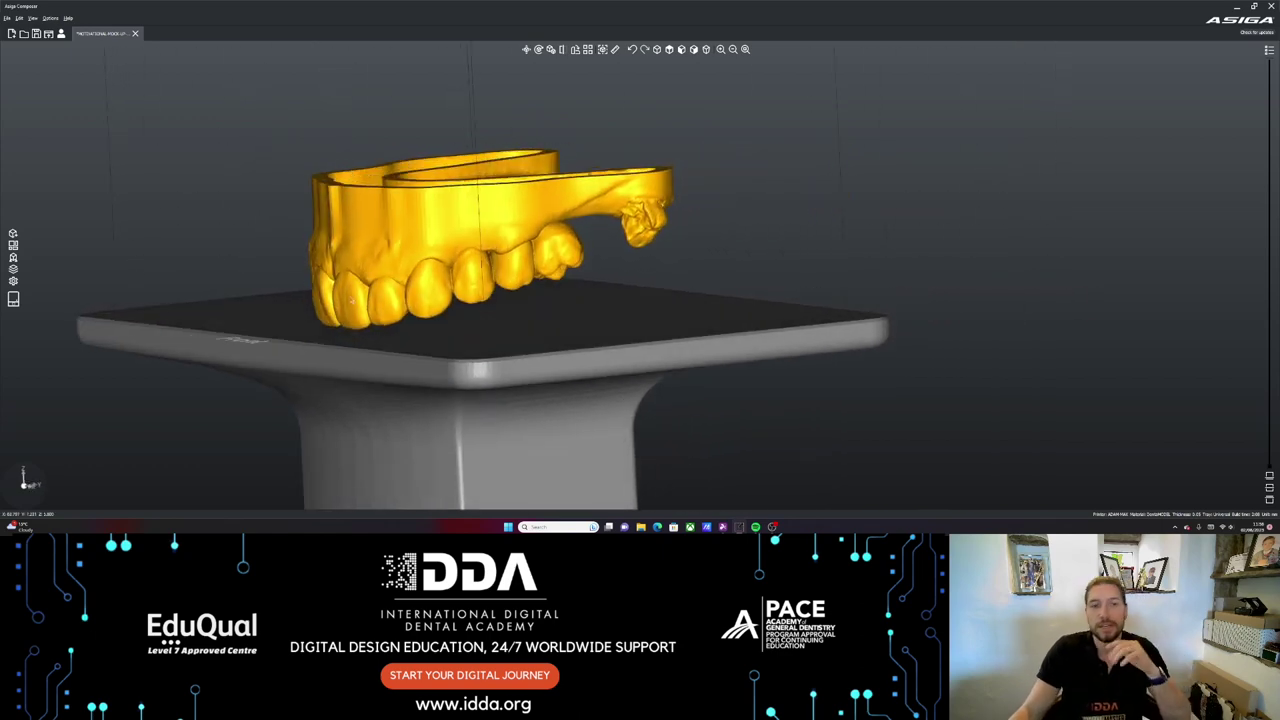
middle_drag(356, 300, 623, 287)
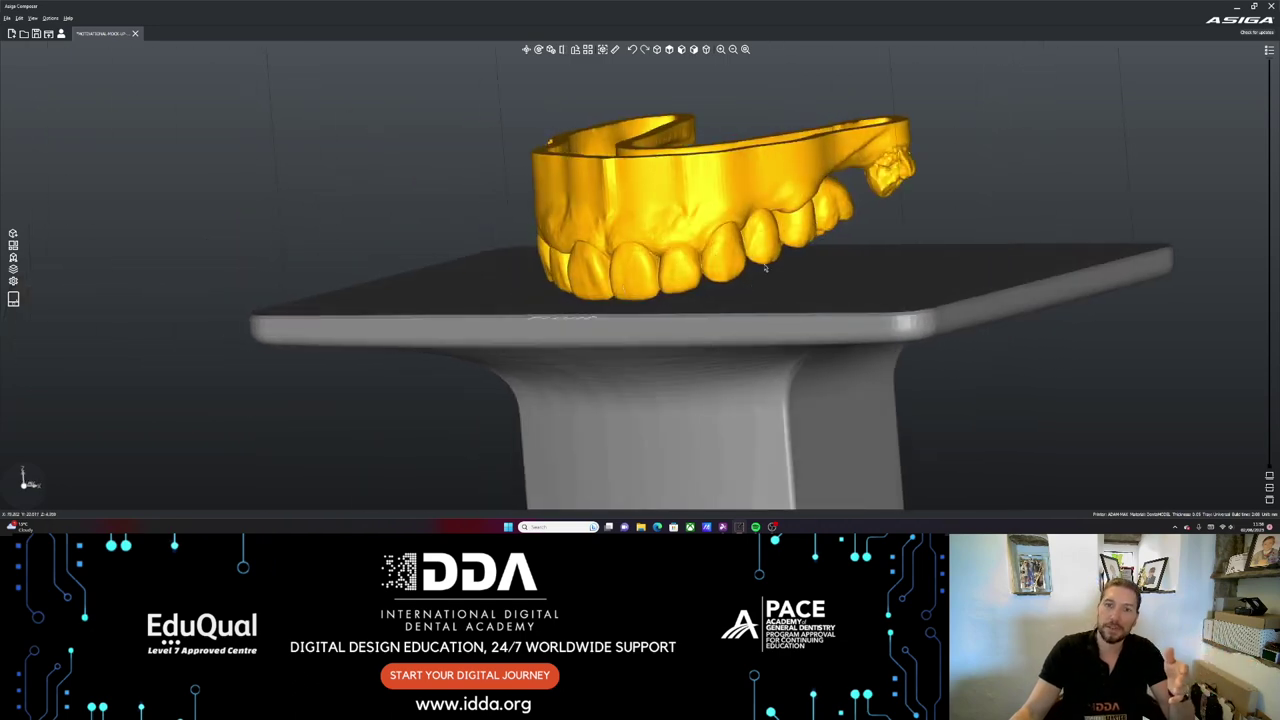
middle_drag(845, 257, 829, 271)
scroll(831, 282, down, 3)
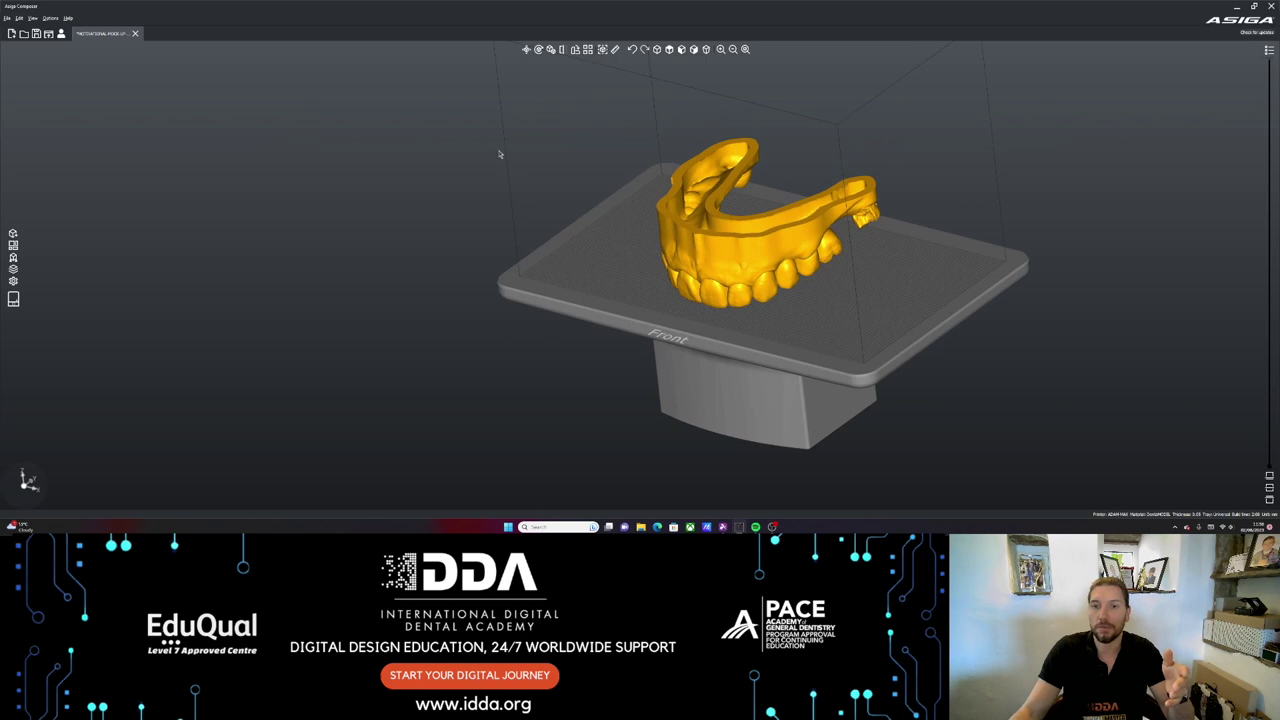
middle_drag(500, 154, 407, 199)
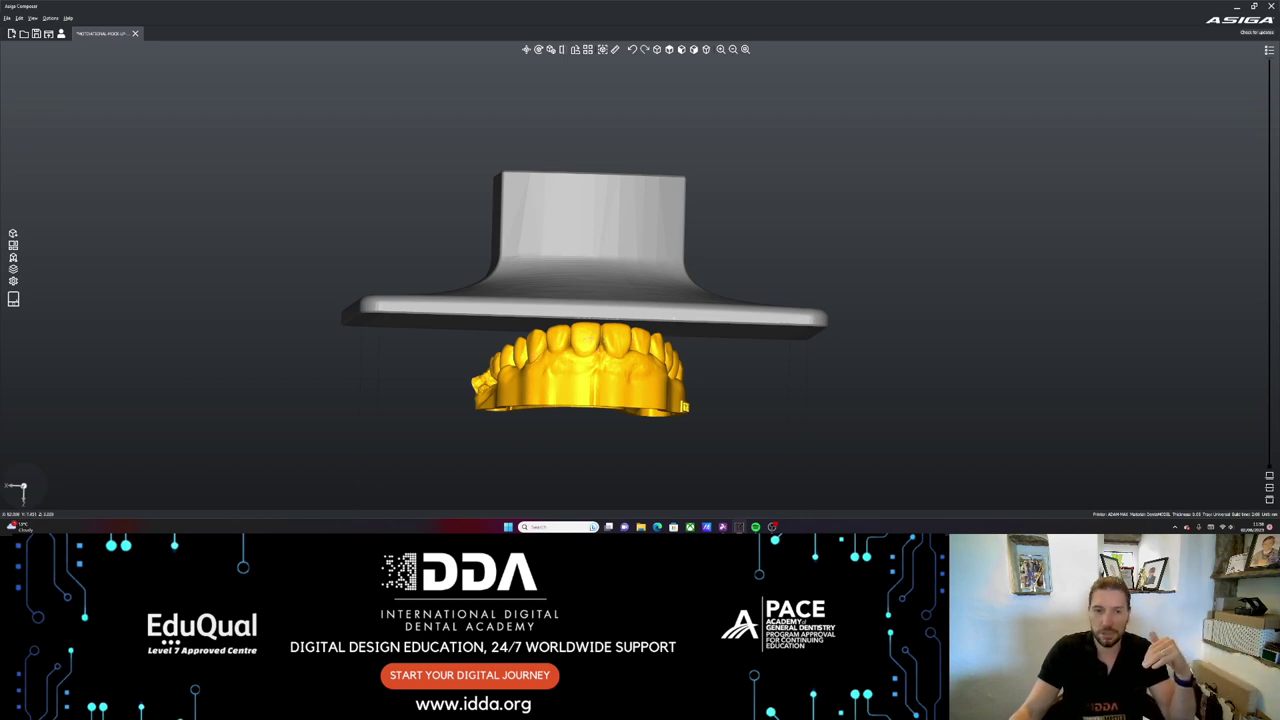
middle_drag(550, 217, 684, 250)
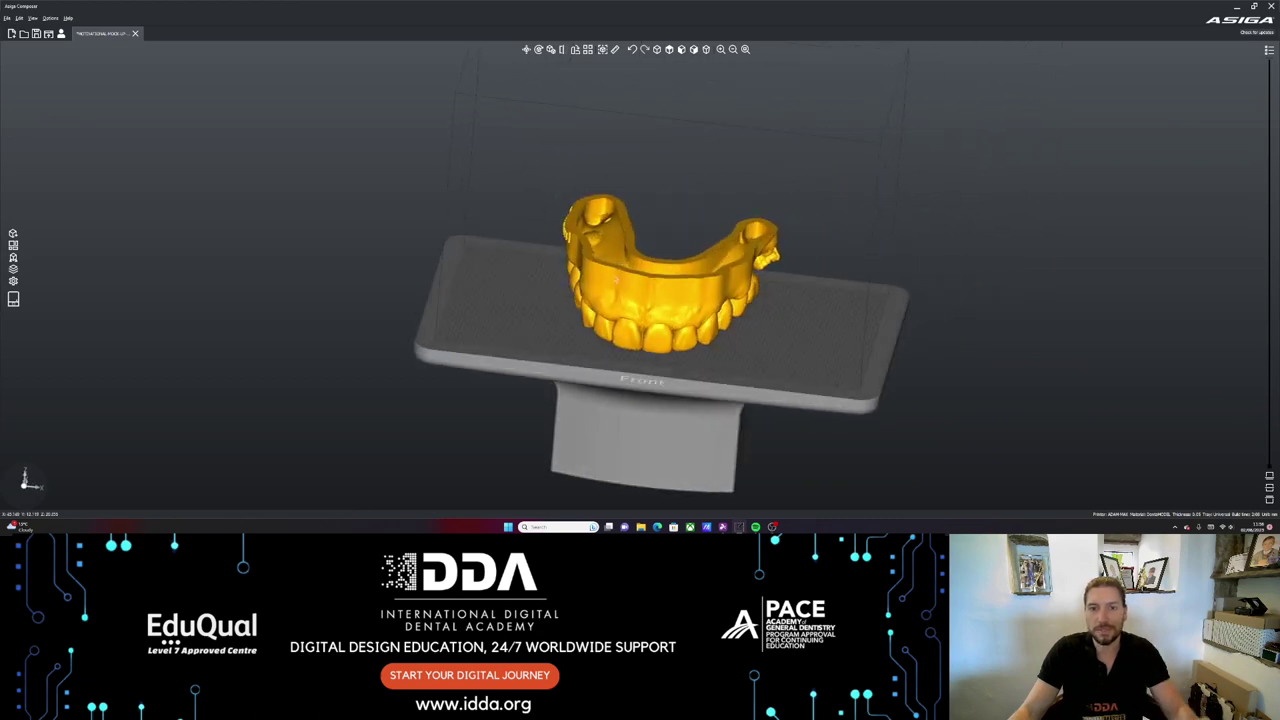
scroll(684, 250, up, 2)
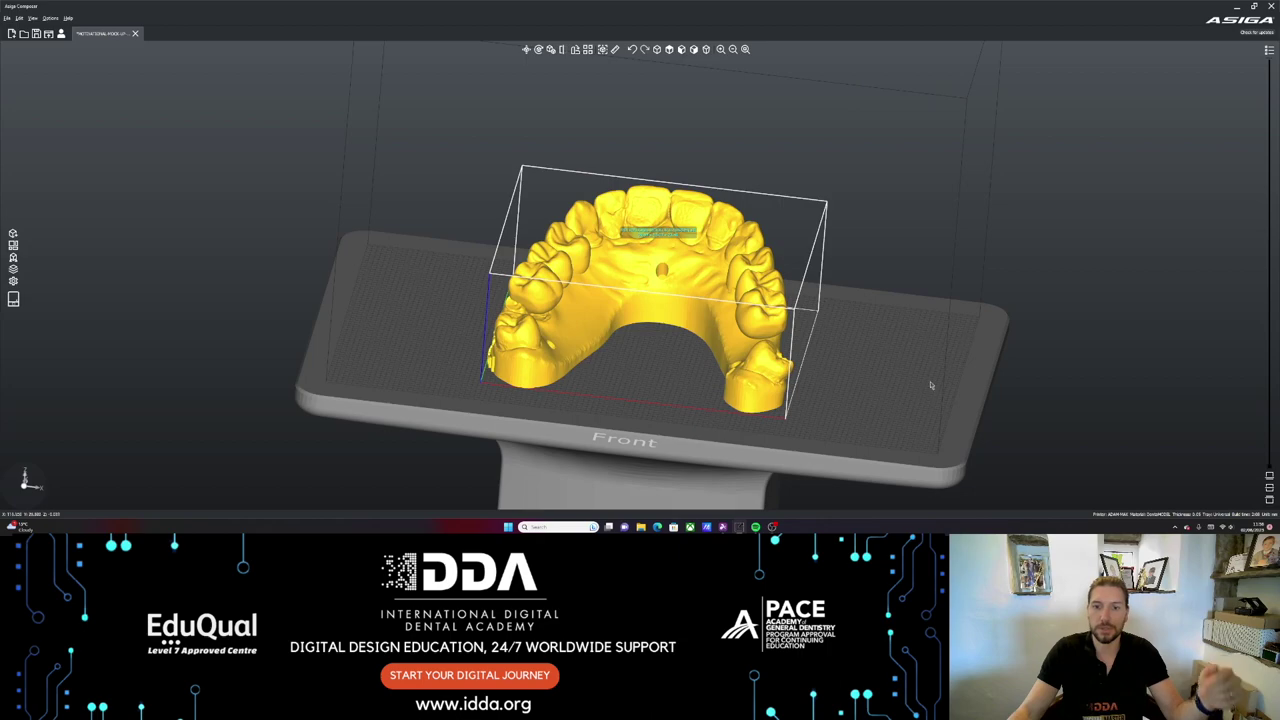
- Select the dental model and spin it about its vertical axis on the plate
right_drag(899, 343, 894, 297)
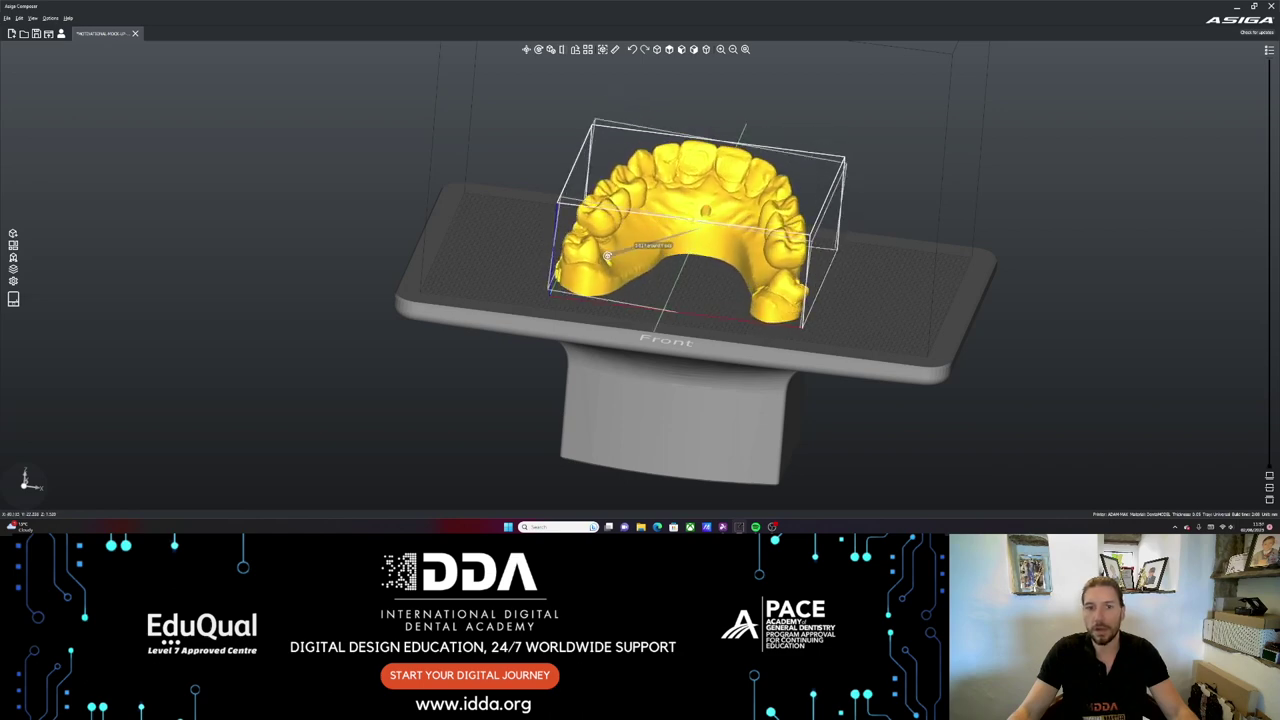
click(607, 256)
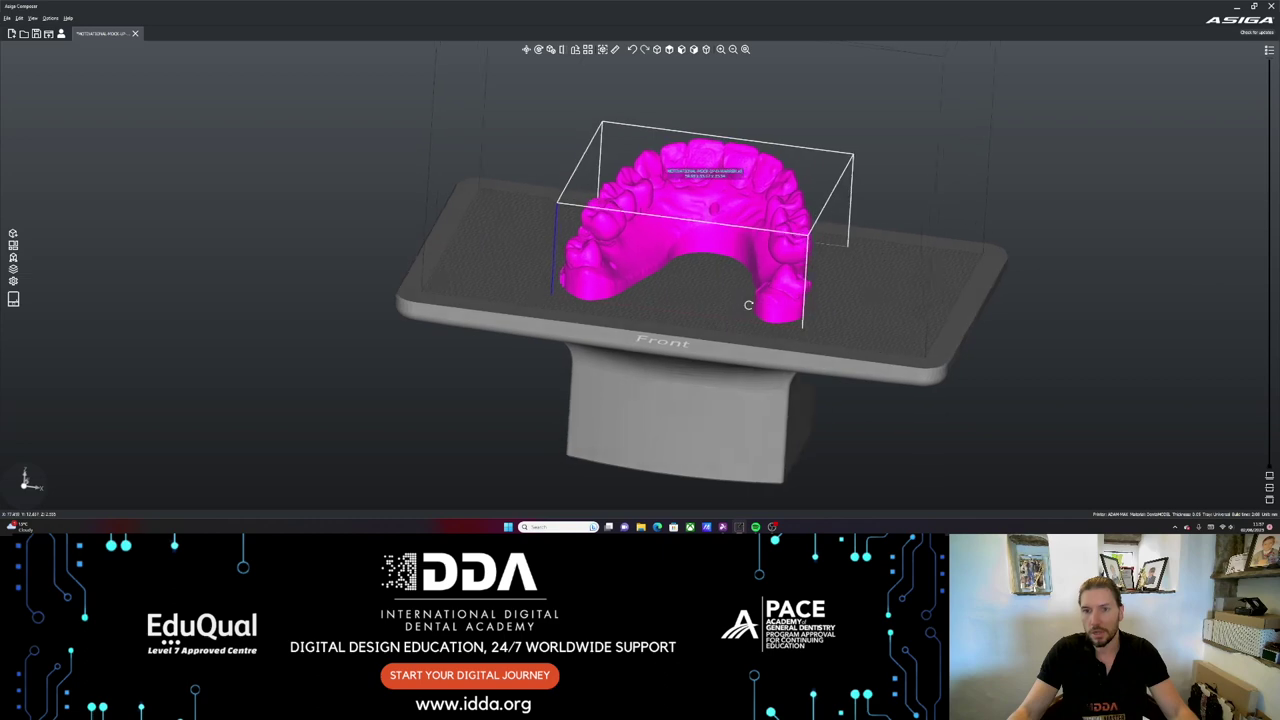
right_drag(607, 256, 793, 277)
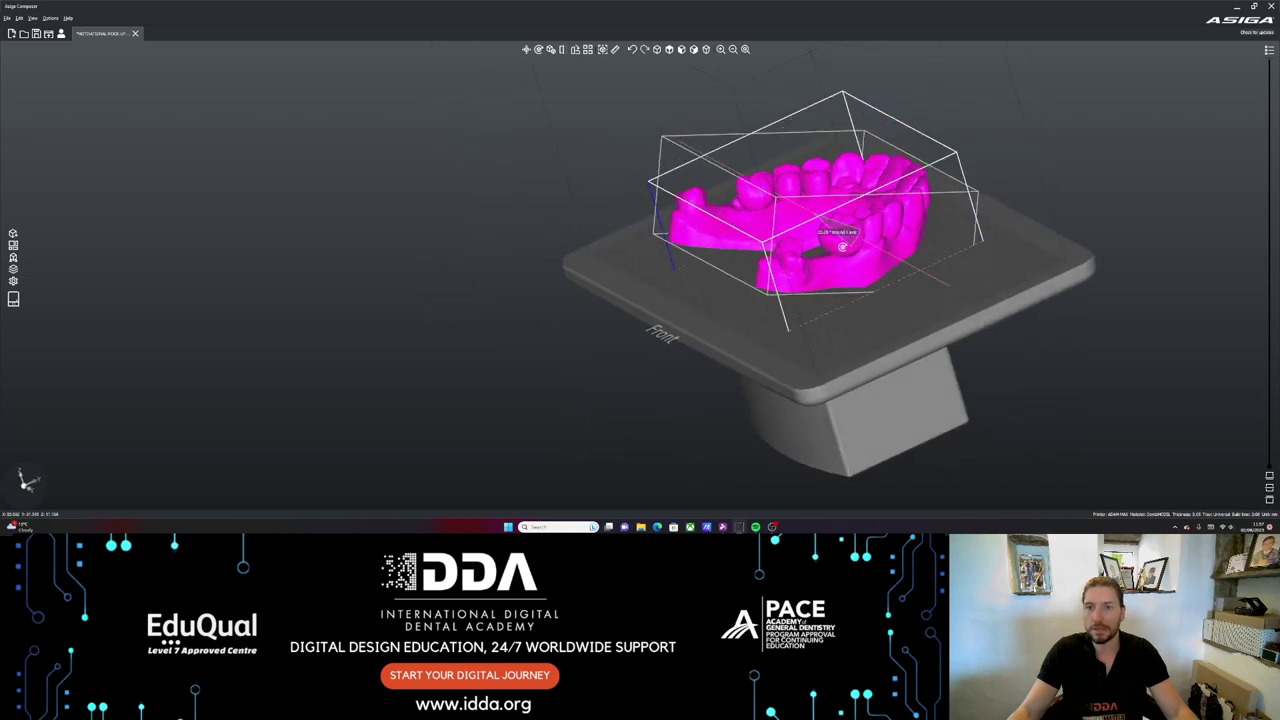
drag(843, 245, 858, 215)
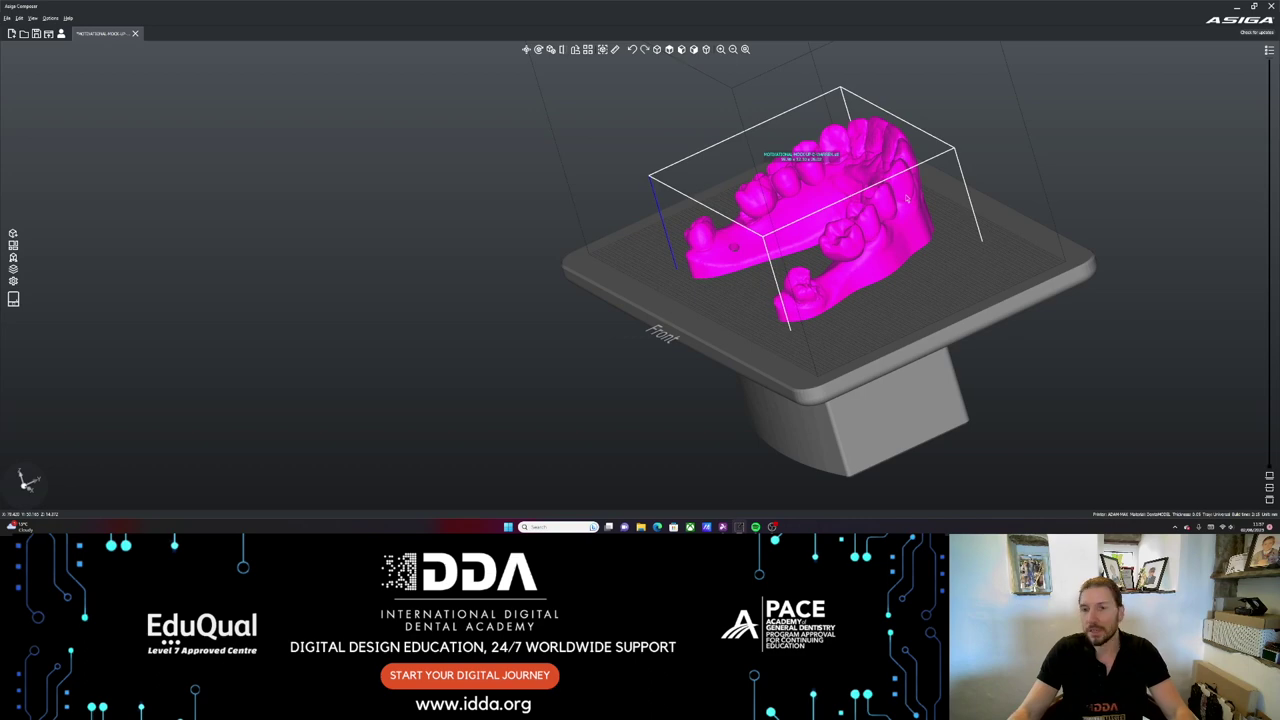
middle_drag(762, 297, 888, 242)
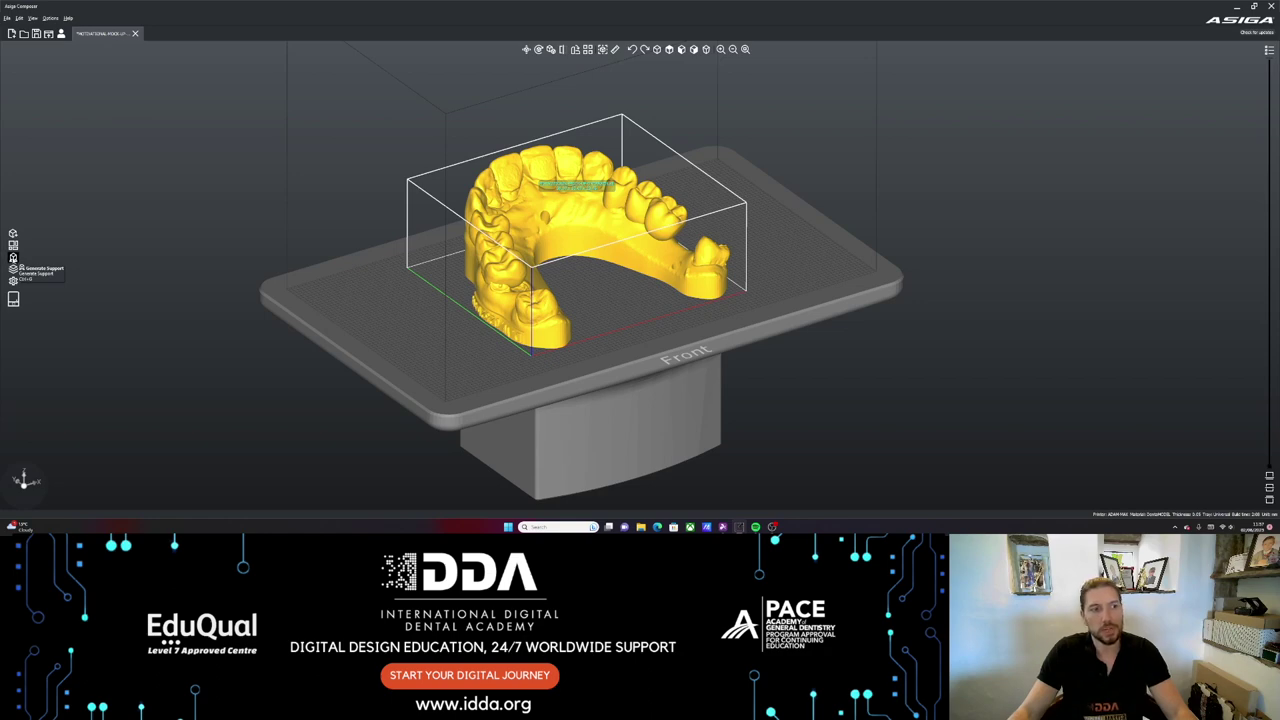
- Generate supports under the dental model with the Default preset and advanced settings collapsed
click(13, 258)
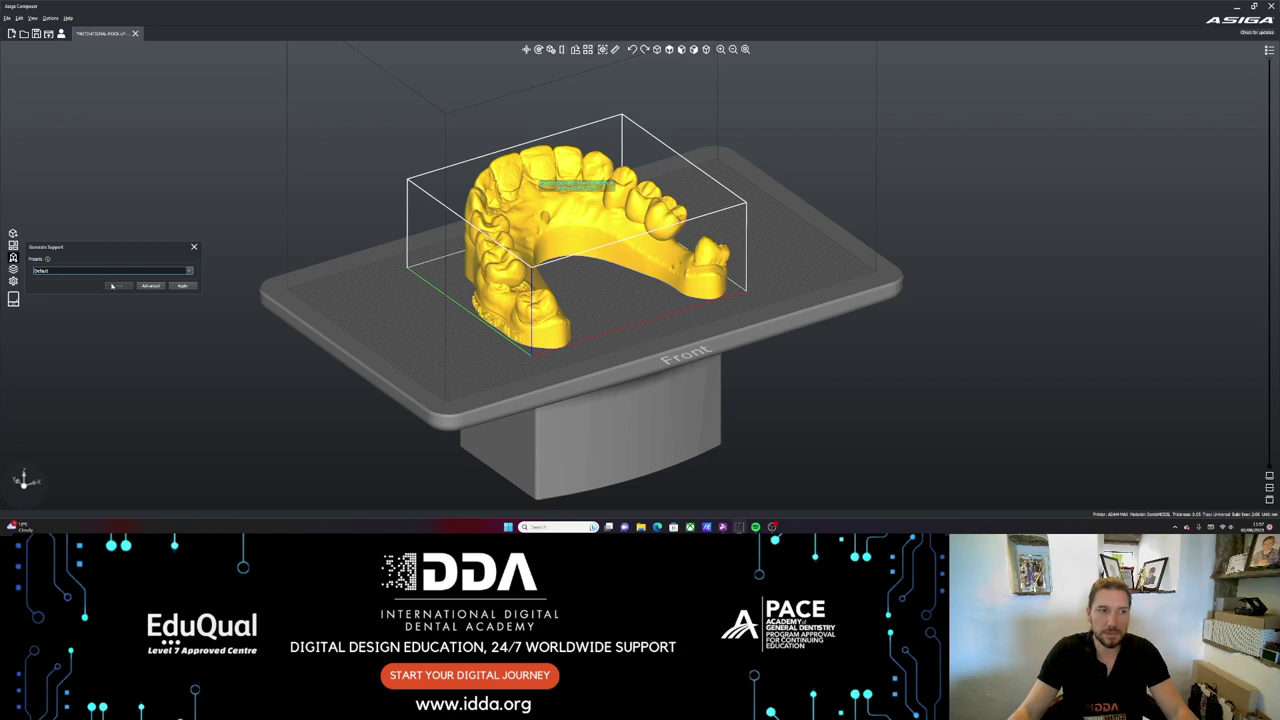
click(146, 286)
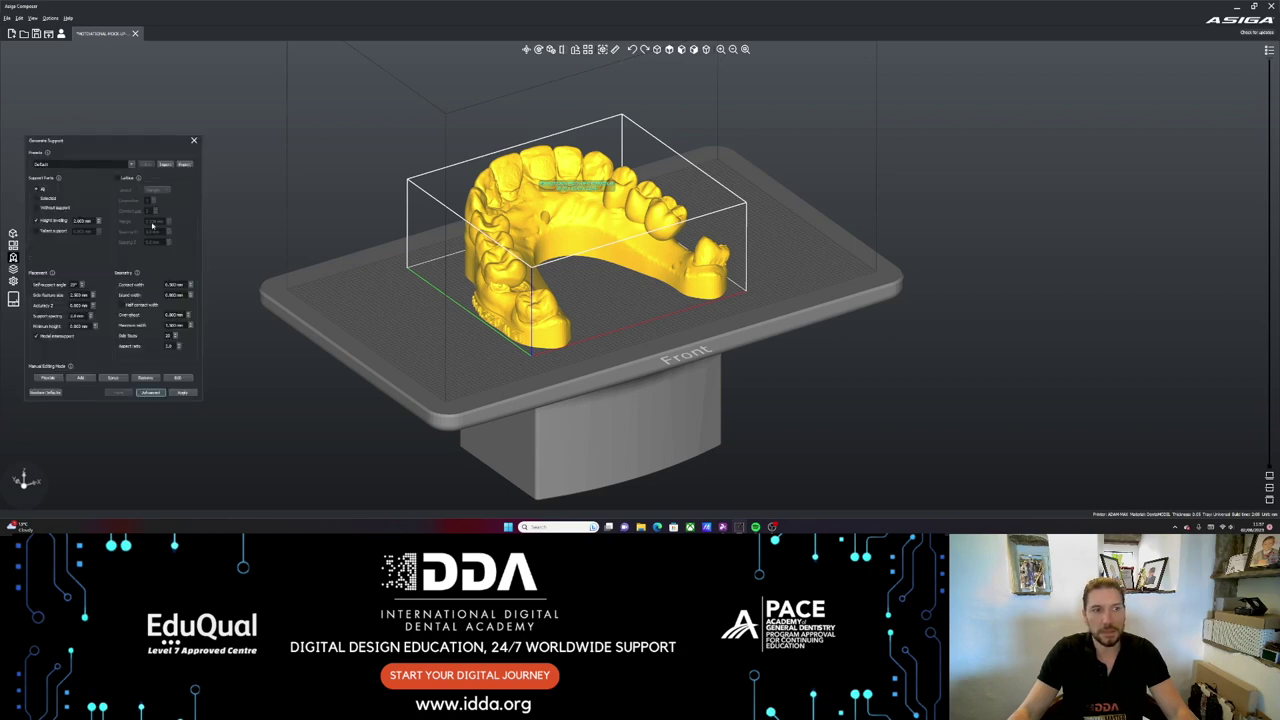
click(193, 141)
click(13, 258)
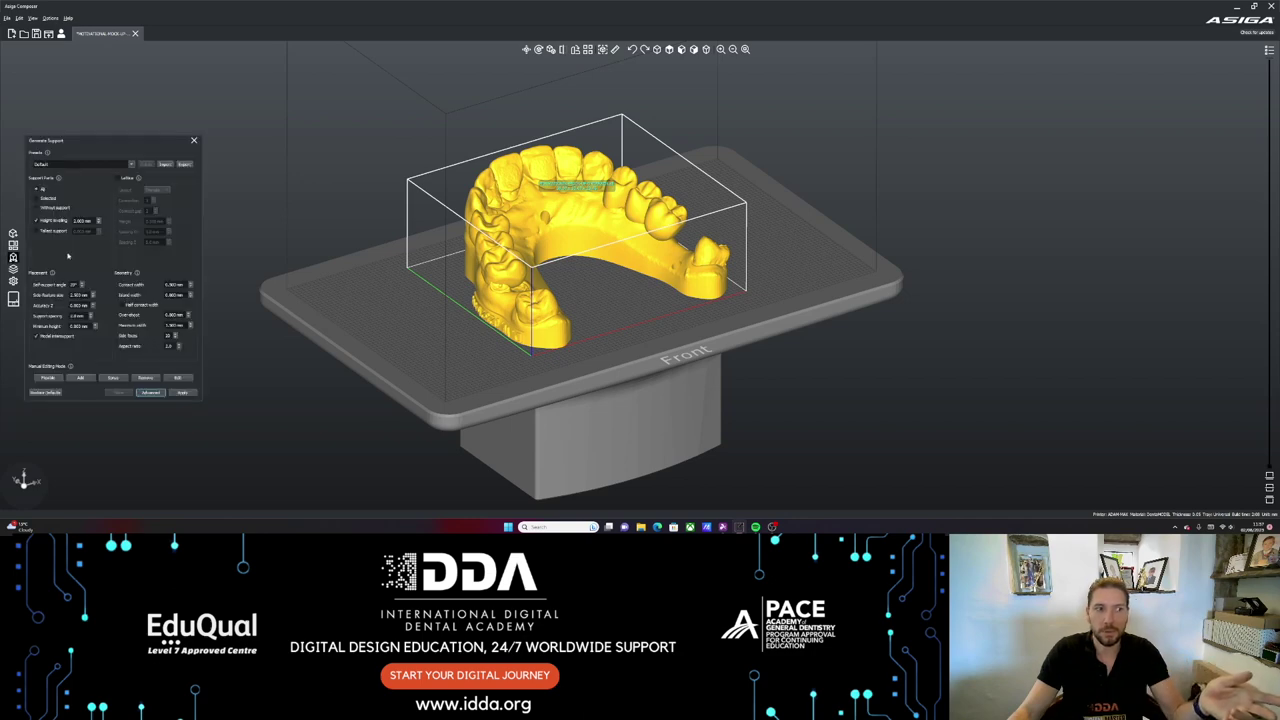
click(150, 392)
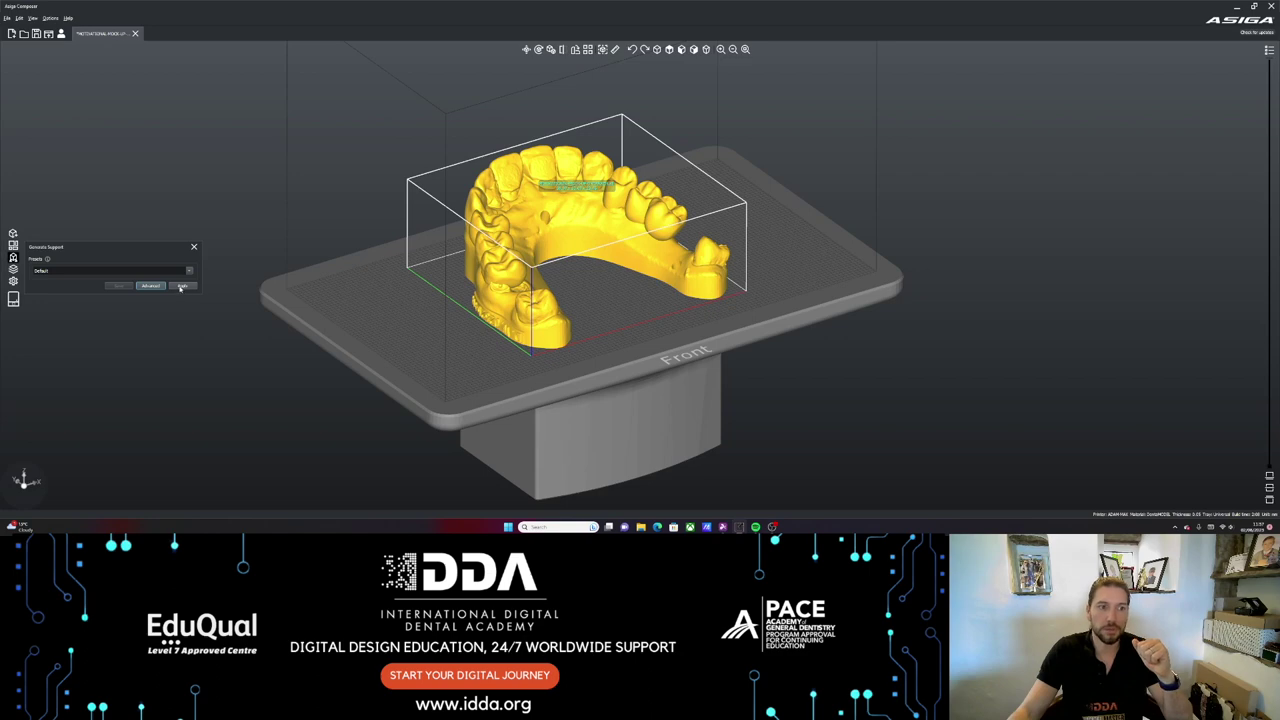
click(181, 286)
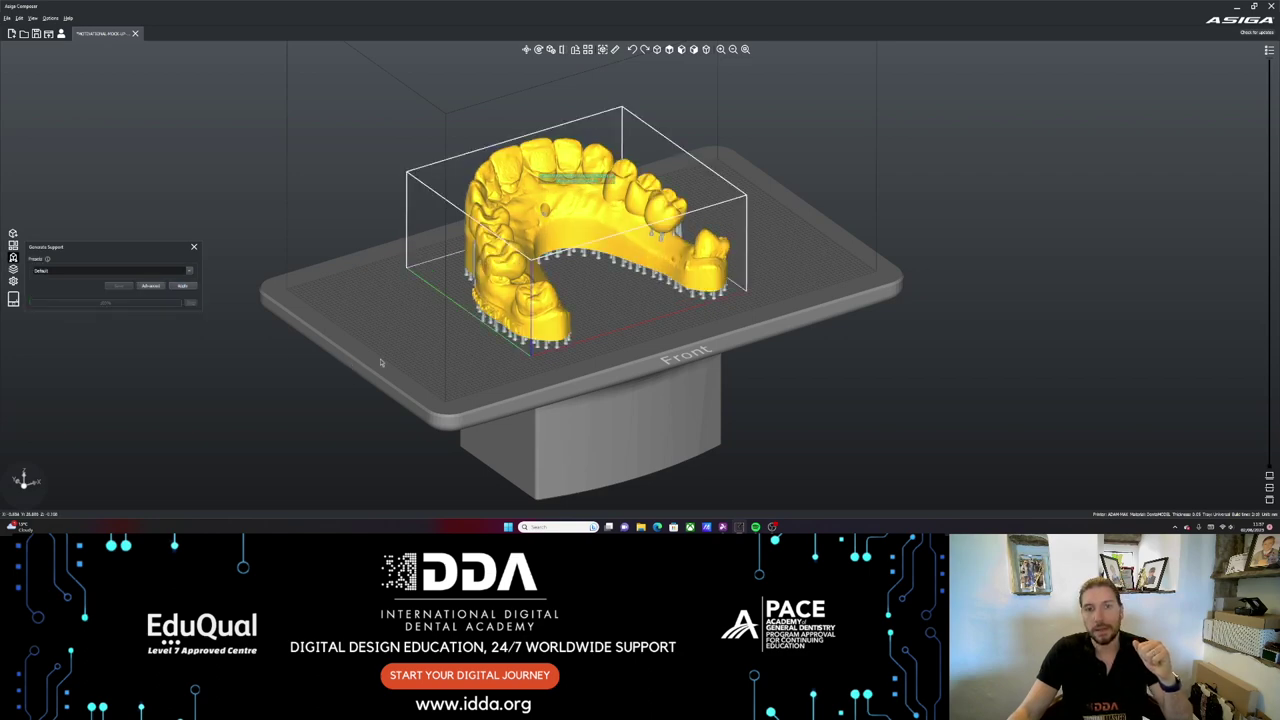
mouse_move(572, 330)
middle_down()
mouse_move(574, 300)
mouse_move(585, 313)
middle_up()
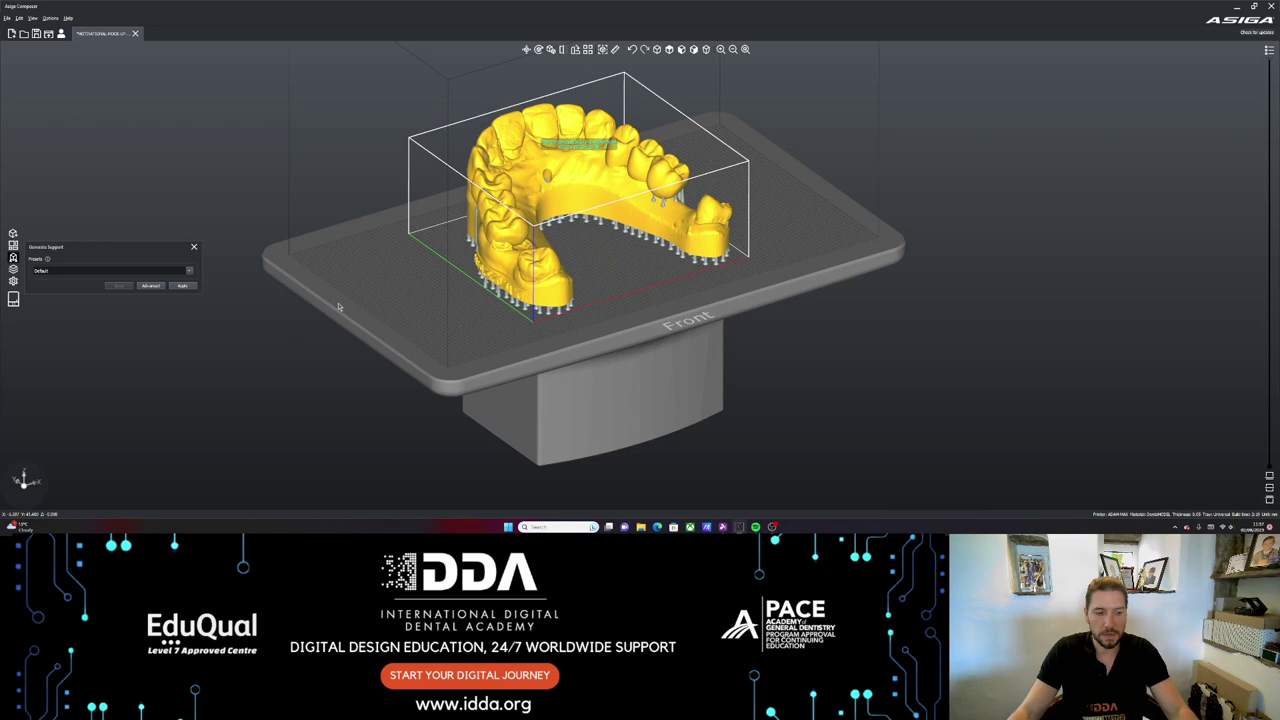
- Undo the first supports and regenerate them with Height limiting switched off
key(ctrl+z)
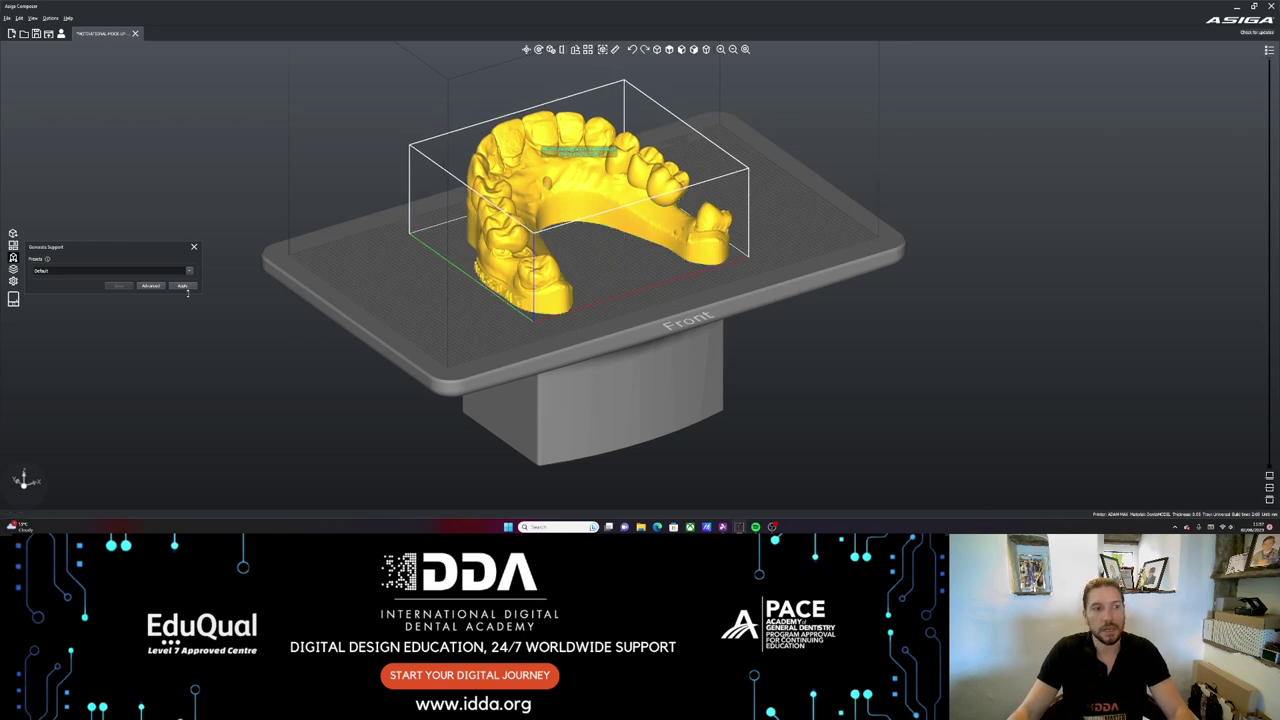
click(150, 286)
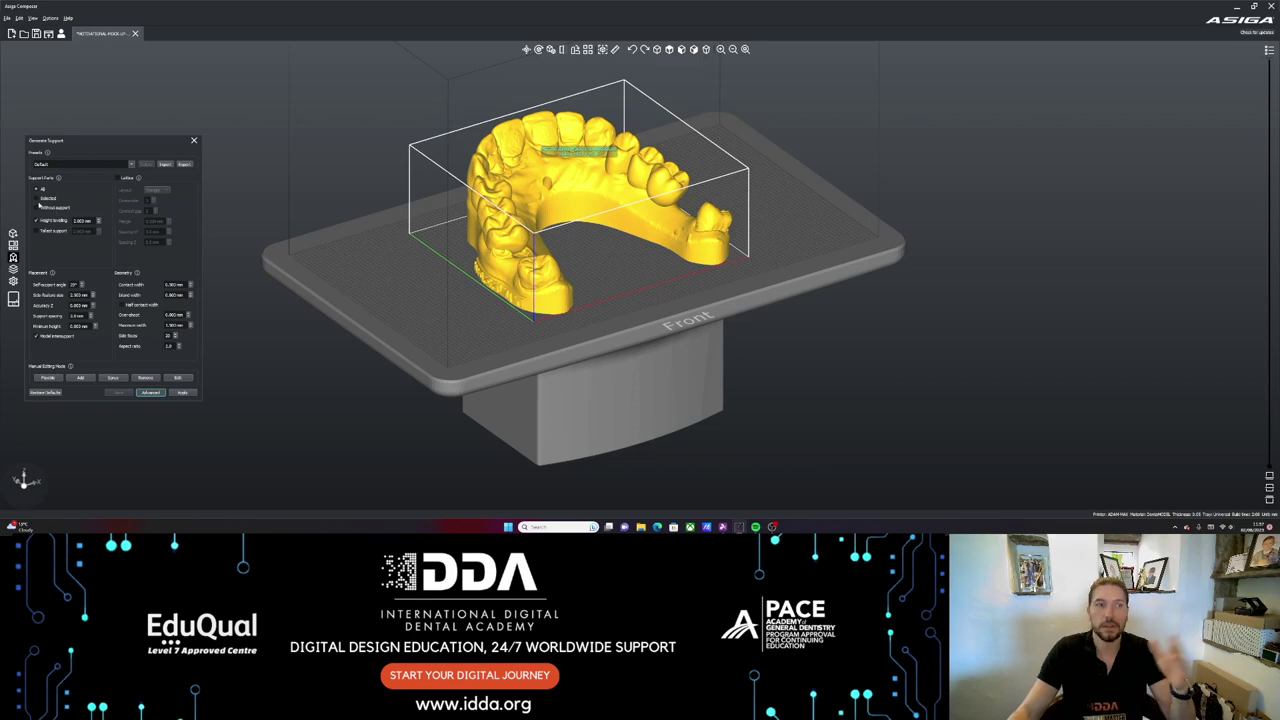
click(36, 221)
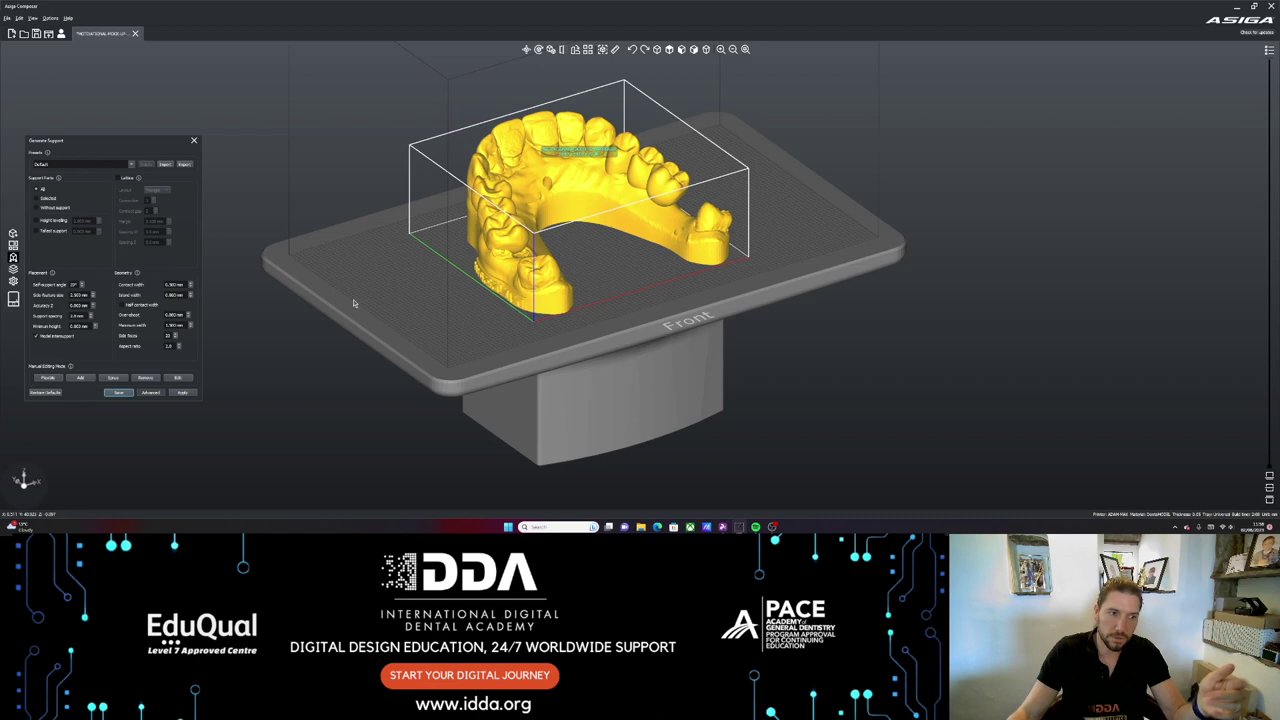
click(181, 393)
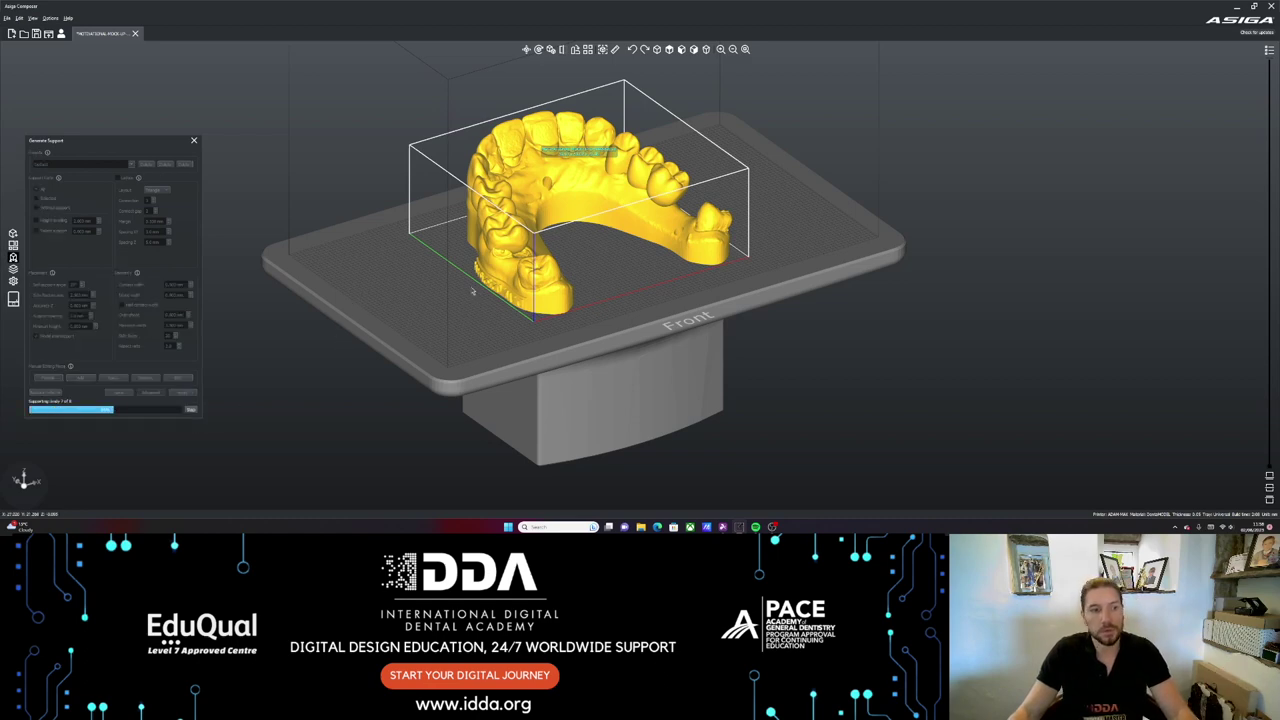
drag(455, 335, 212, 271)
- Orbit and zoom around the supported dental arch to inspect it from above, below and the front
scroll(733, 257, up, 2)
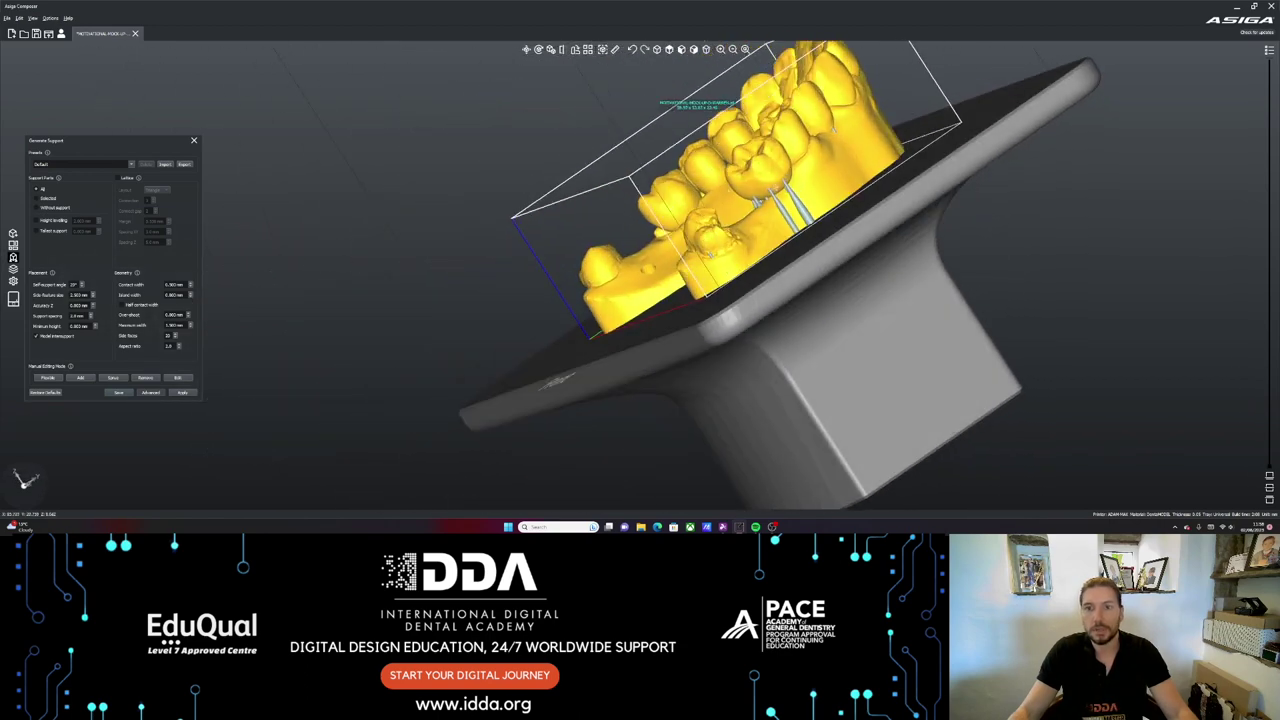
drag(556, 380, 723, 163)
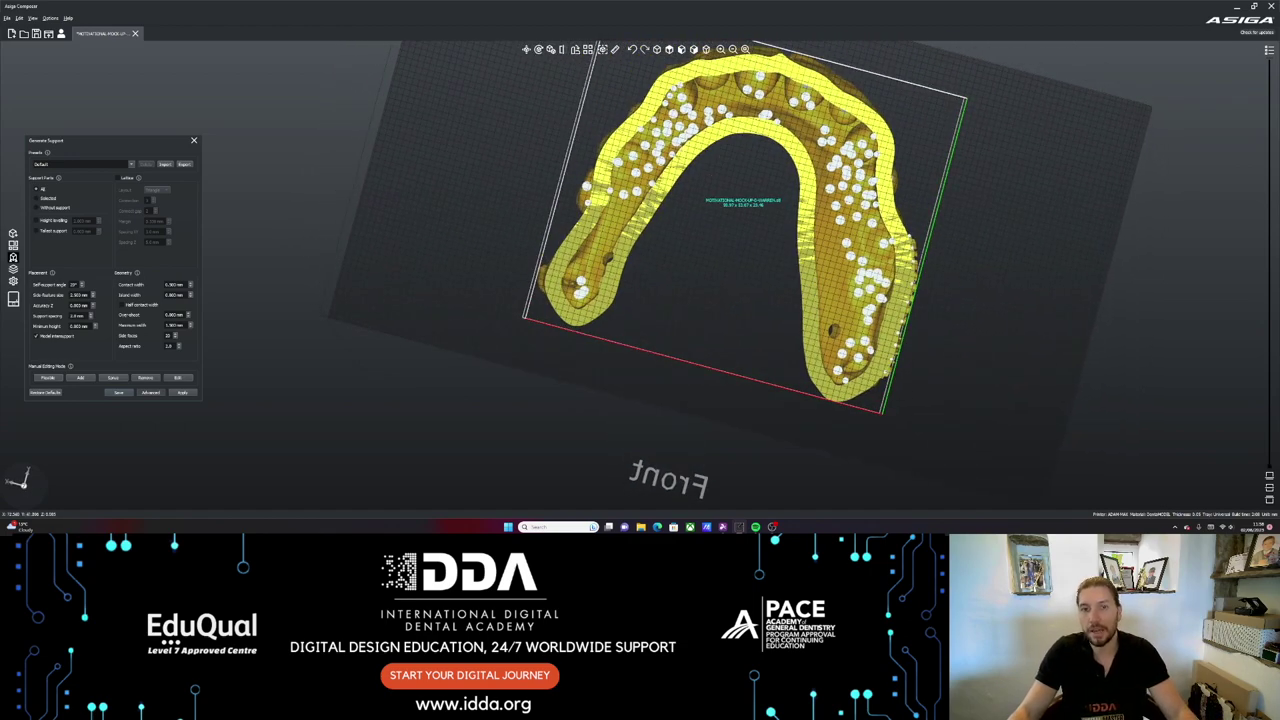
drag(723, 163, 681, 221)
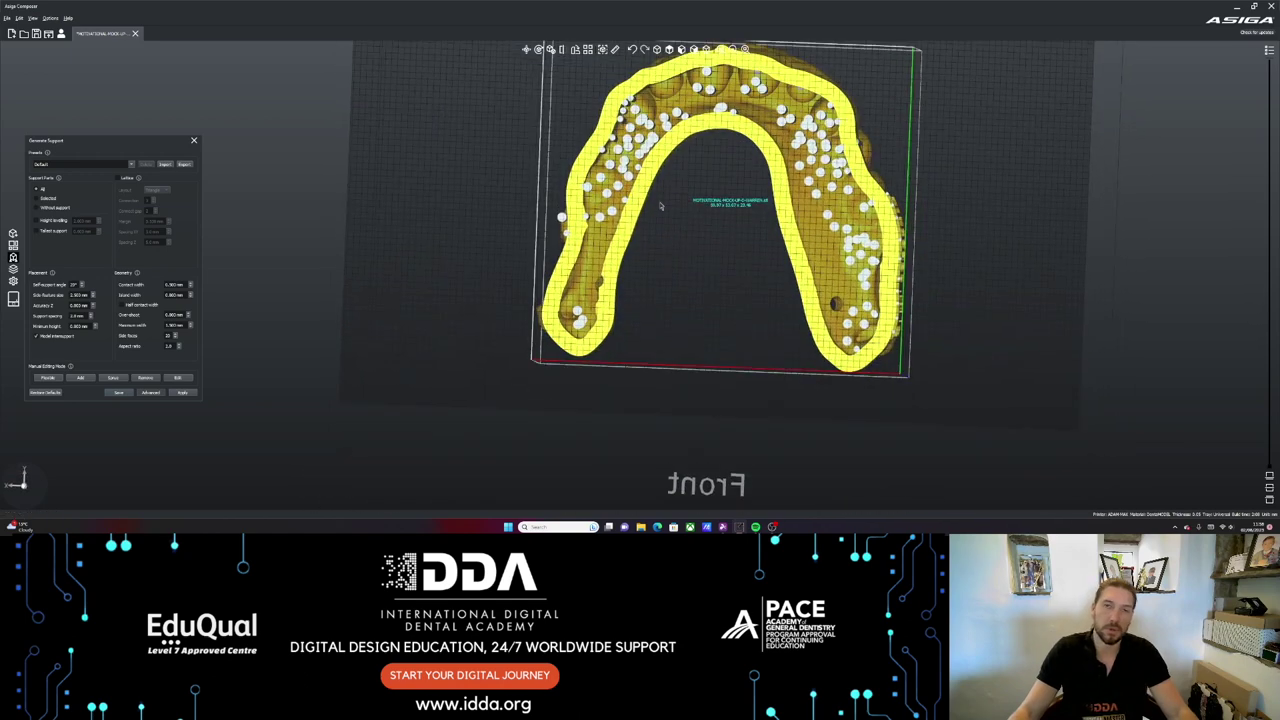
drag(681, 221, 556, 335)
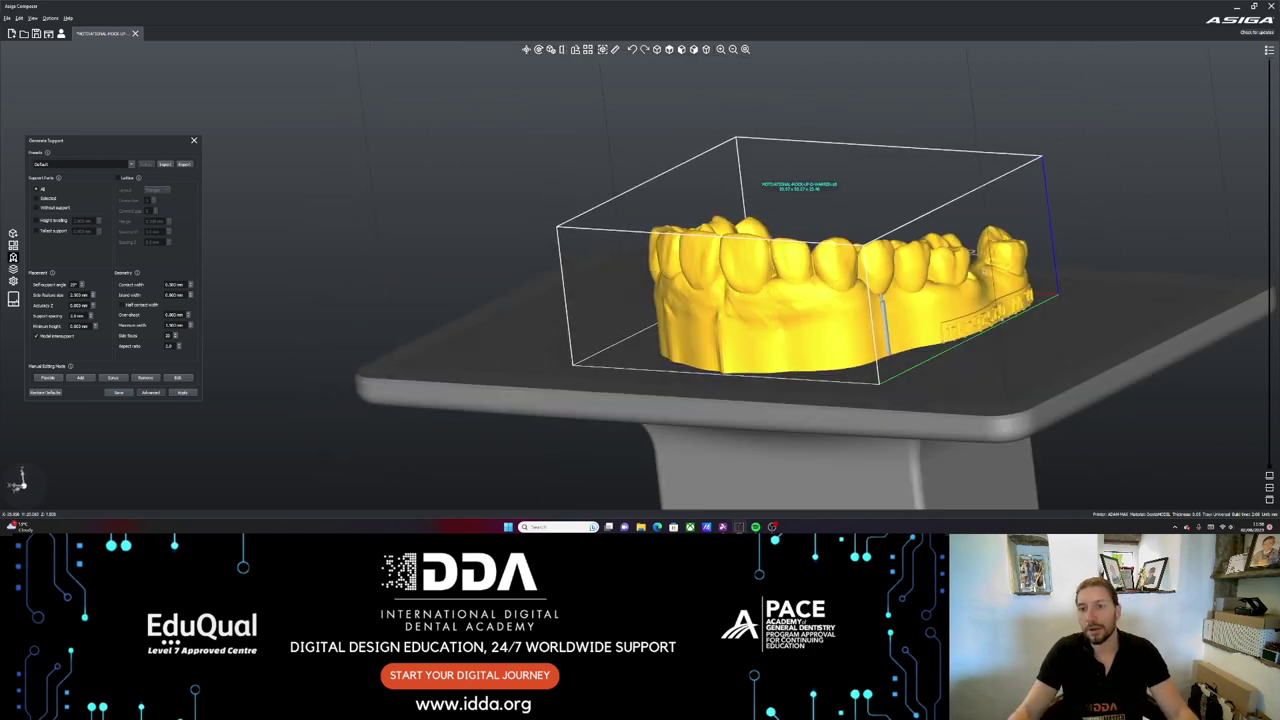
drag(662, 337, 455, 90)
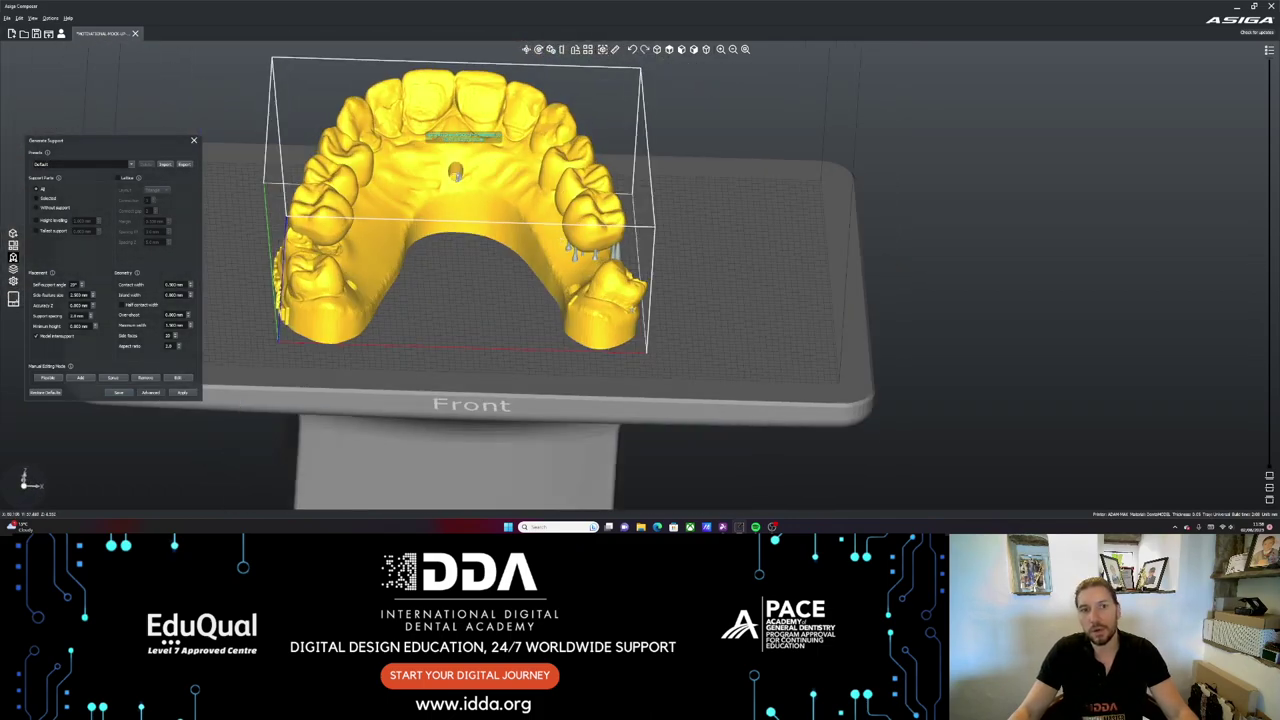
drag(455, 175, 380, 399)
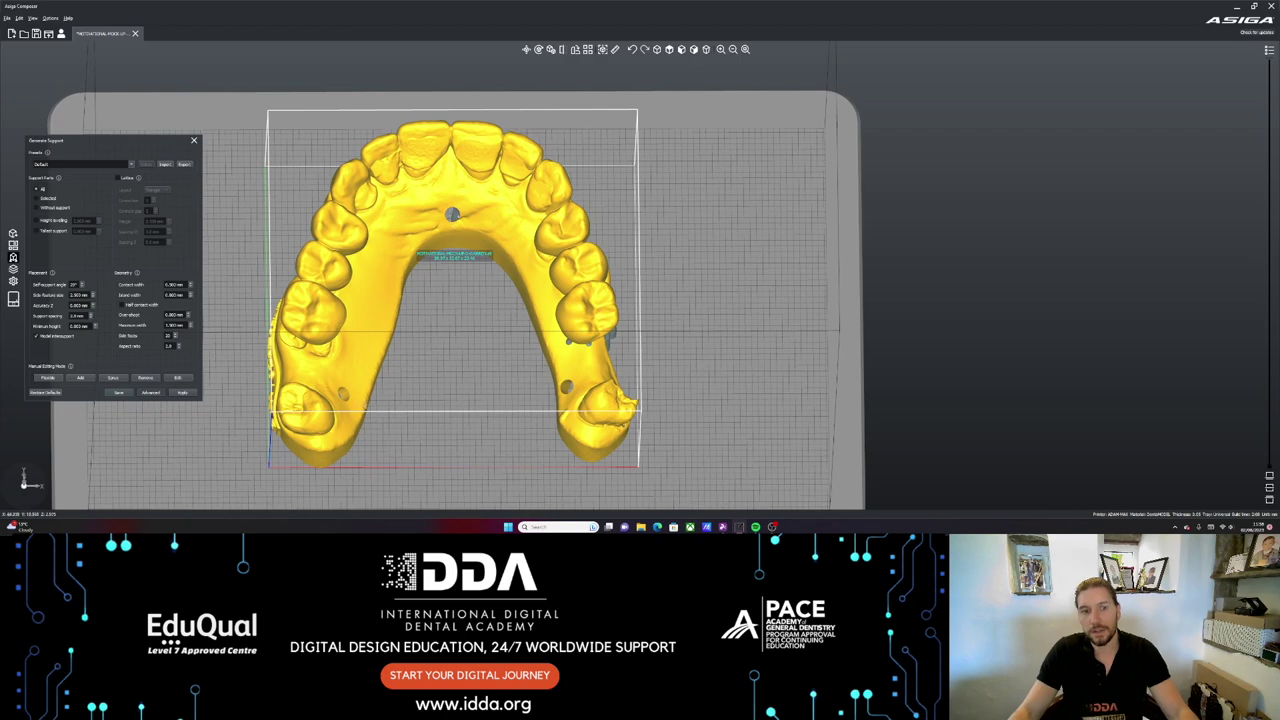
drag(380, 399, 615, 340)
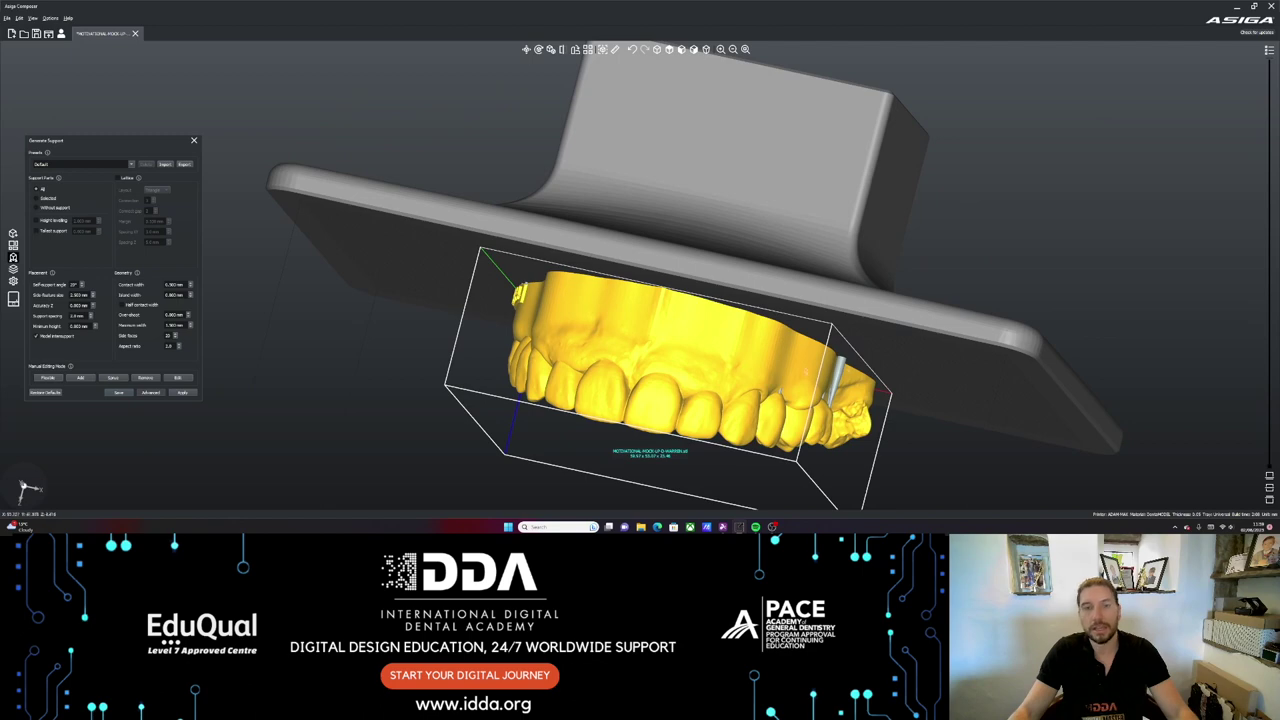
drag(647, 449, 658, 213)
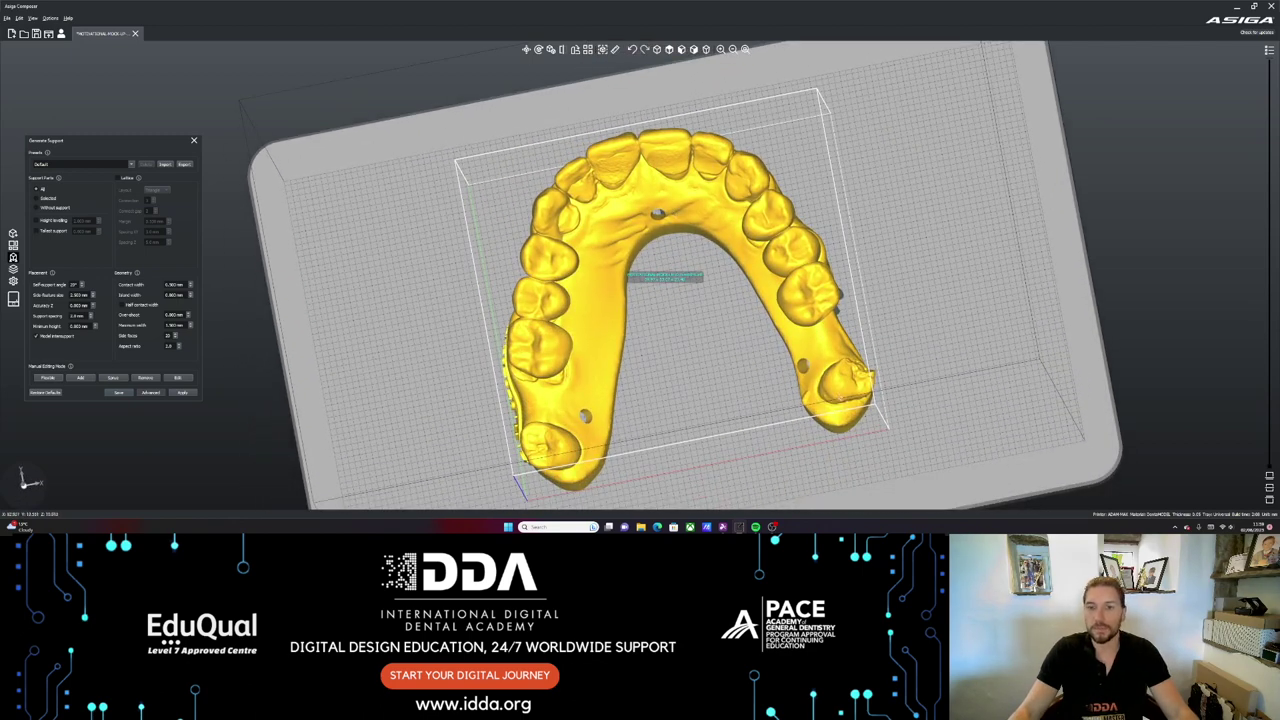
mouse_move(658, 213)
mouse_down()
mouse_move(700, 368)
mouse_move(704, 450)
mouse_move(676, 212)
mouse_up()
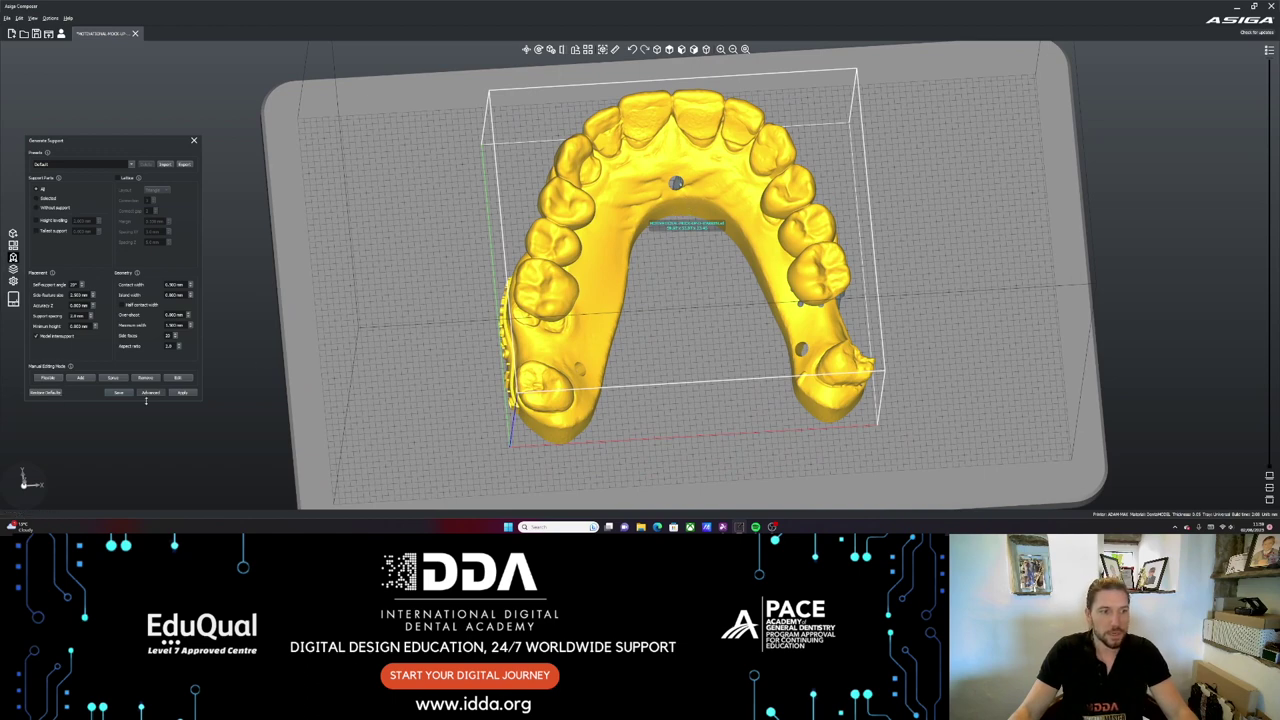
- Close the support settings, name the build 'test' in the Print dialog, then close it
click(193, 140)
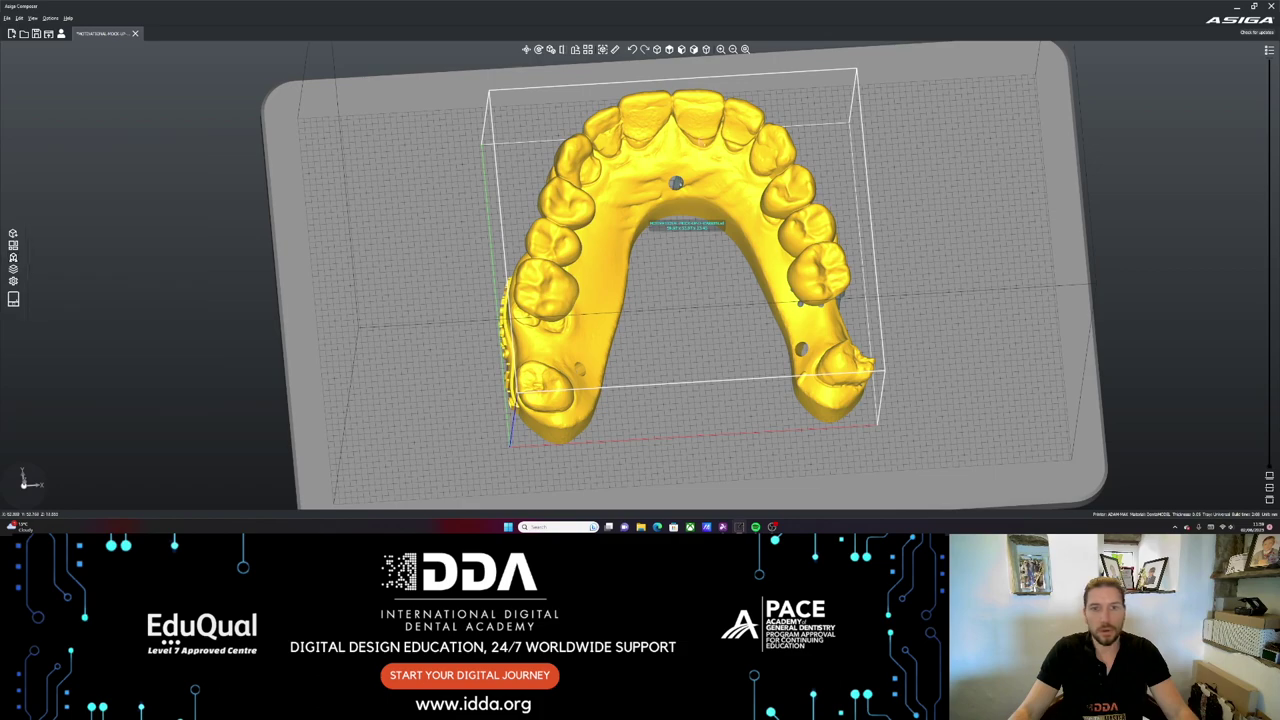
drag(700, 200, 797, 346)
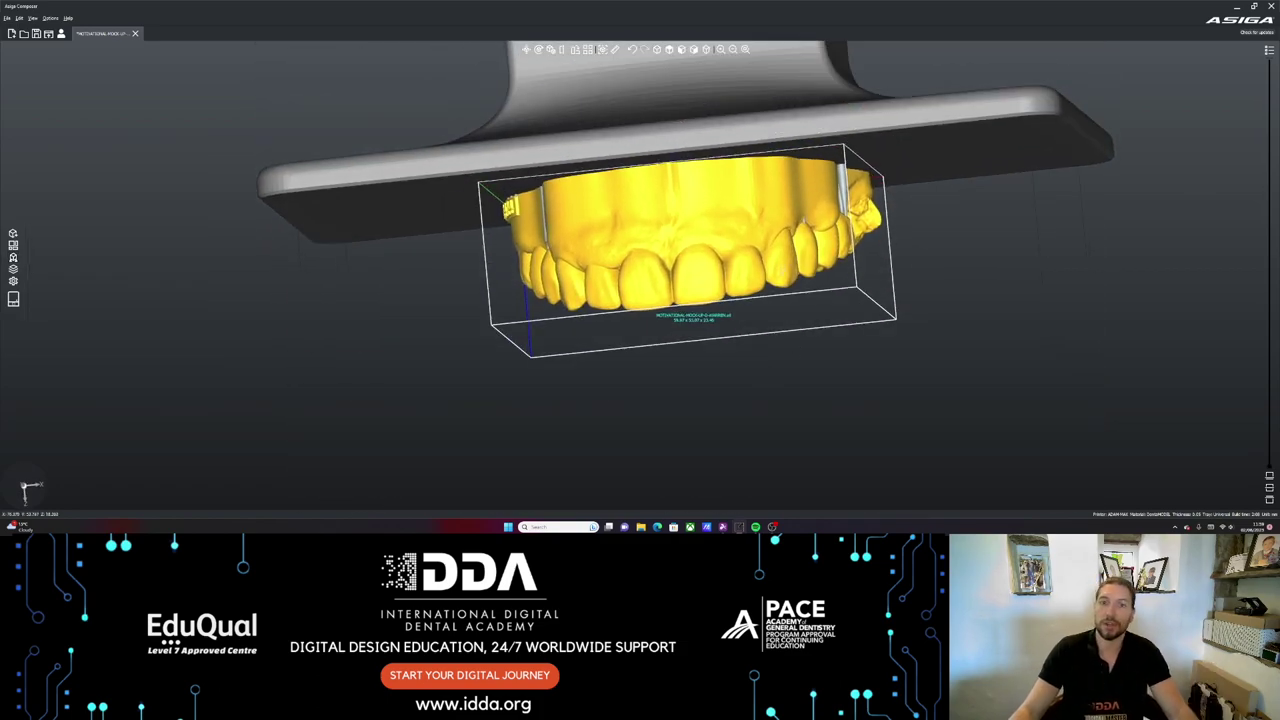
click(13, 298)
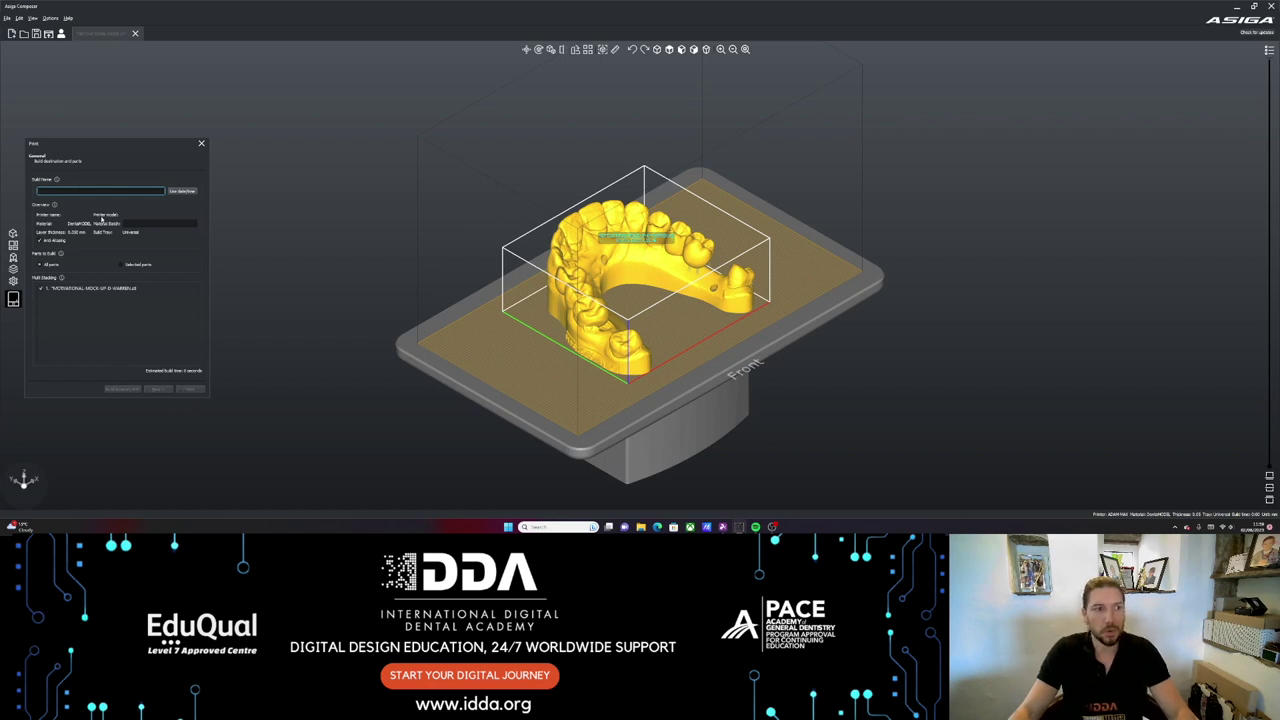
text(test)
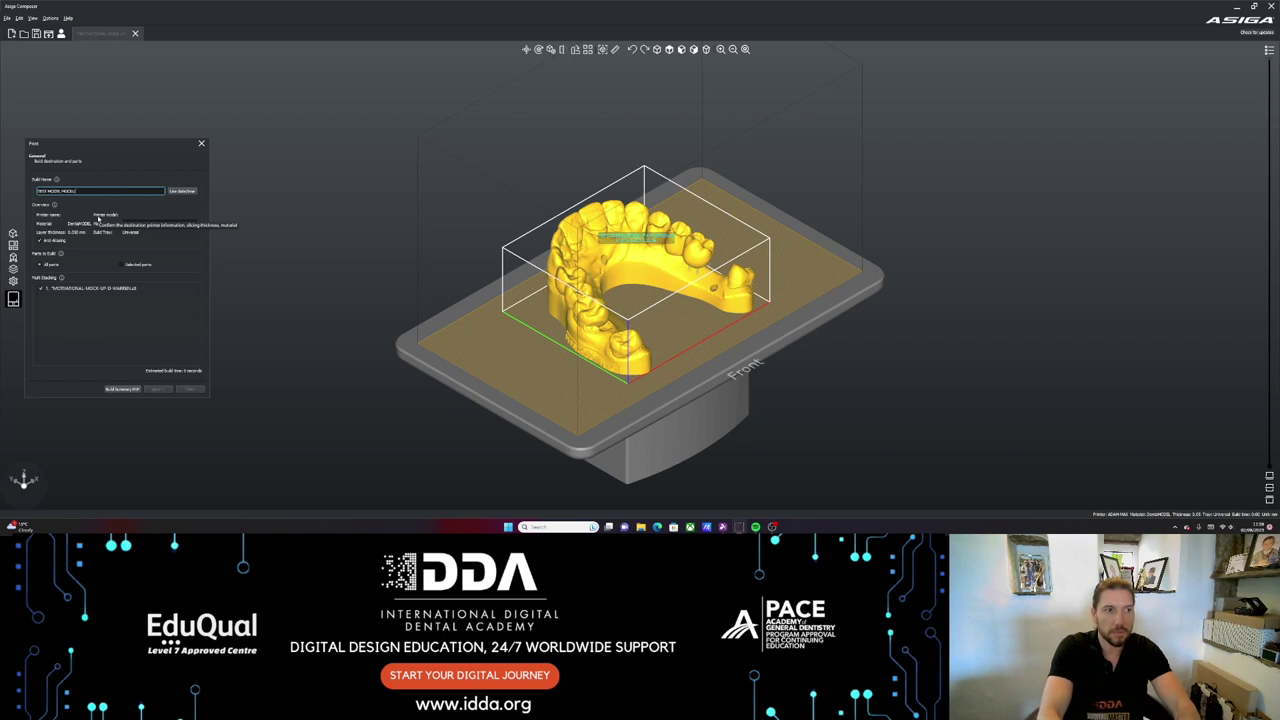
click(93, 321)
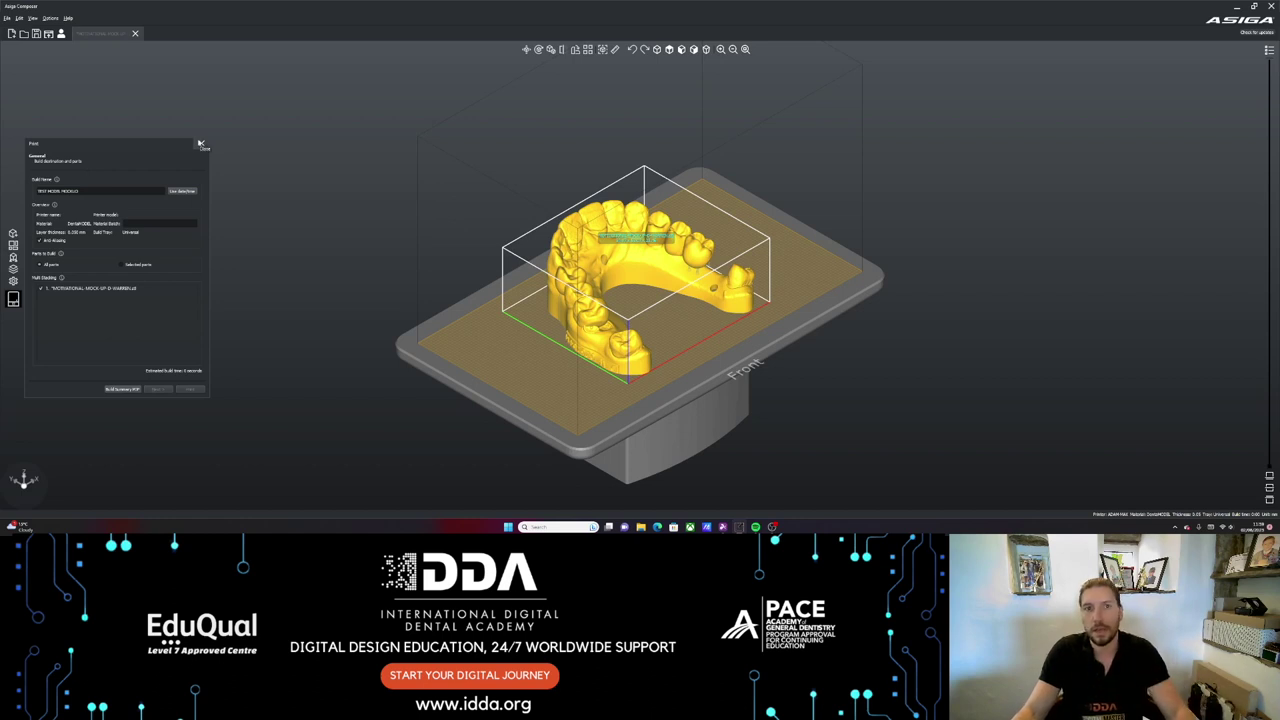
click(200, 144)
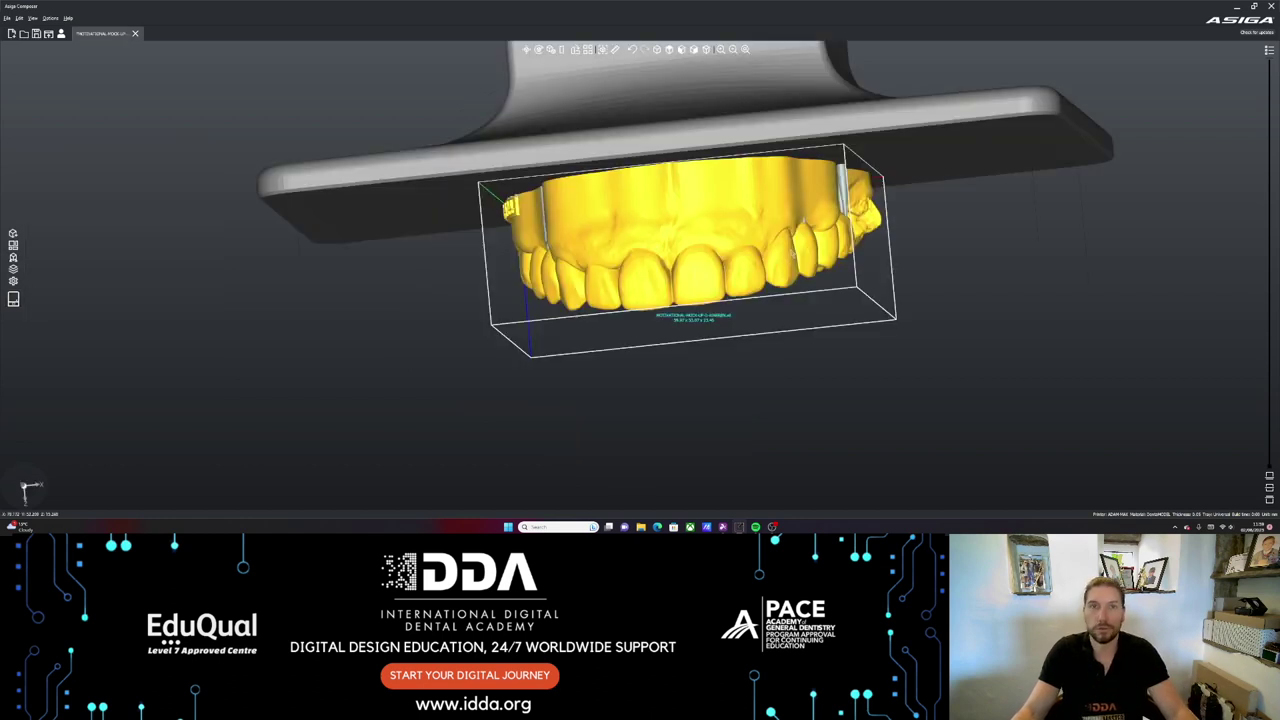
- Orbit the view to inspect the dental arch model standing on its support pins
right_drag(735, 338, 814, 280)
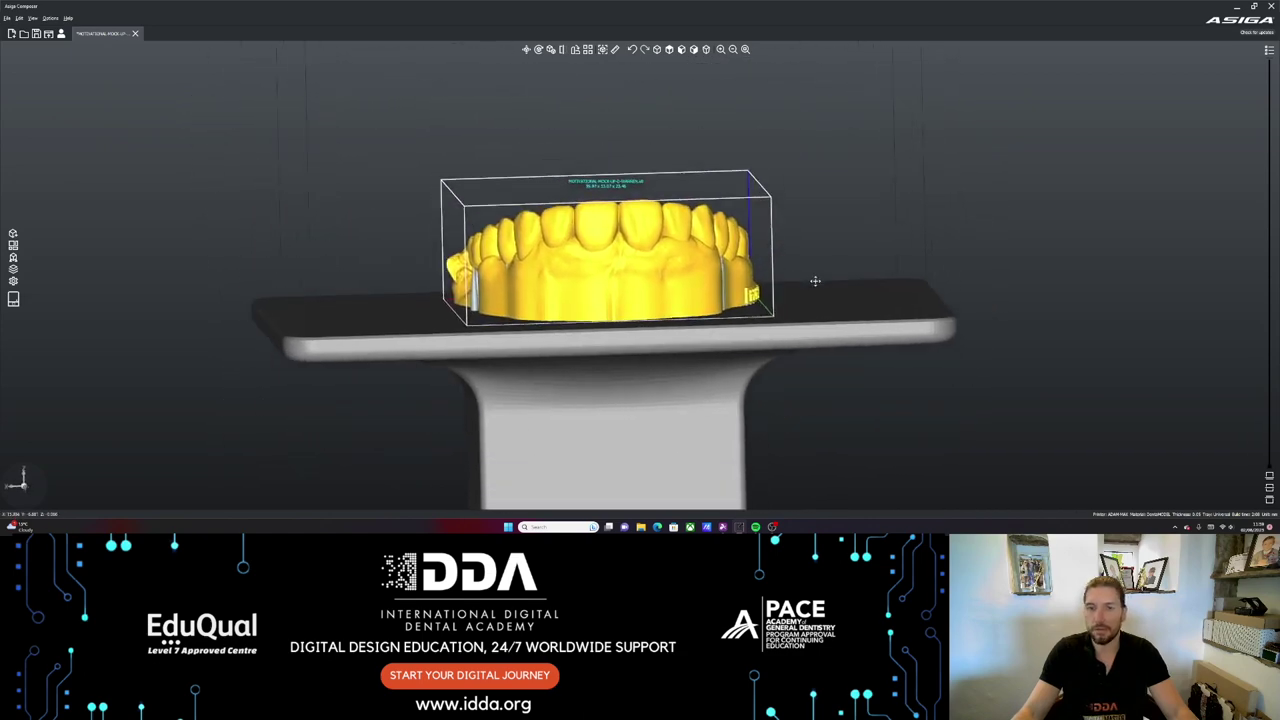